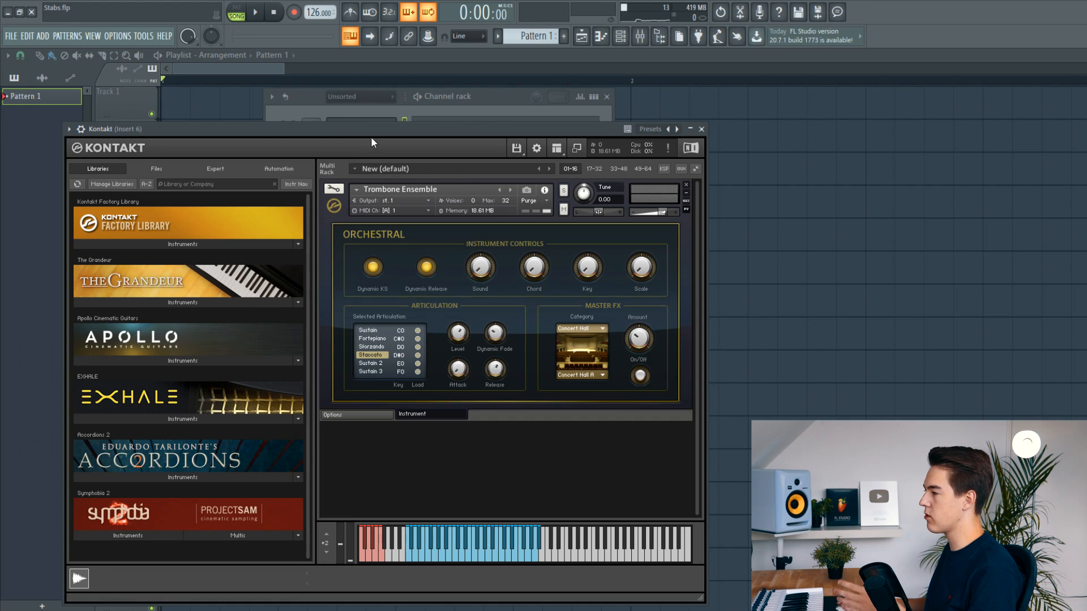
Step: Audition low notes of the Kontakt trombone ensemble on the piano roll keyboard, going down to E3
left_click_drag(374, 130, 378, 132)
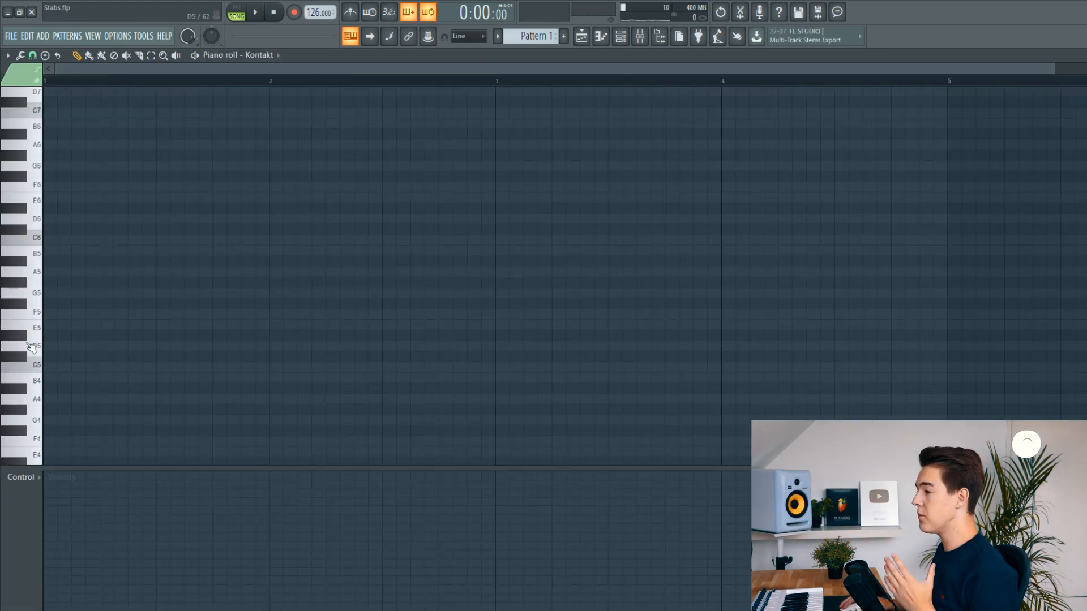
scroll(63, 329, "down", 4)
left_click(39, 331)
left_click(39, 333)
scroll(40, 338, "down", 2)
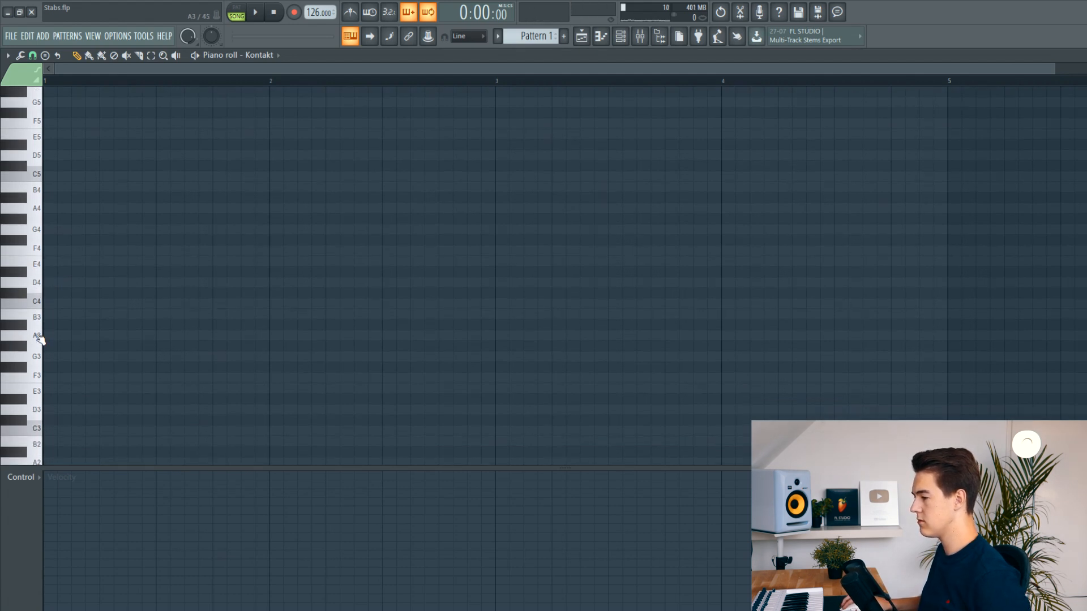
left_click(36, 391)
left_click(35, 392)
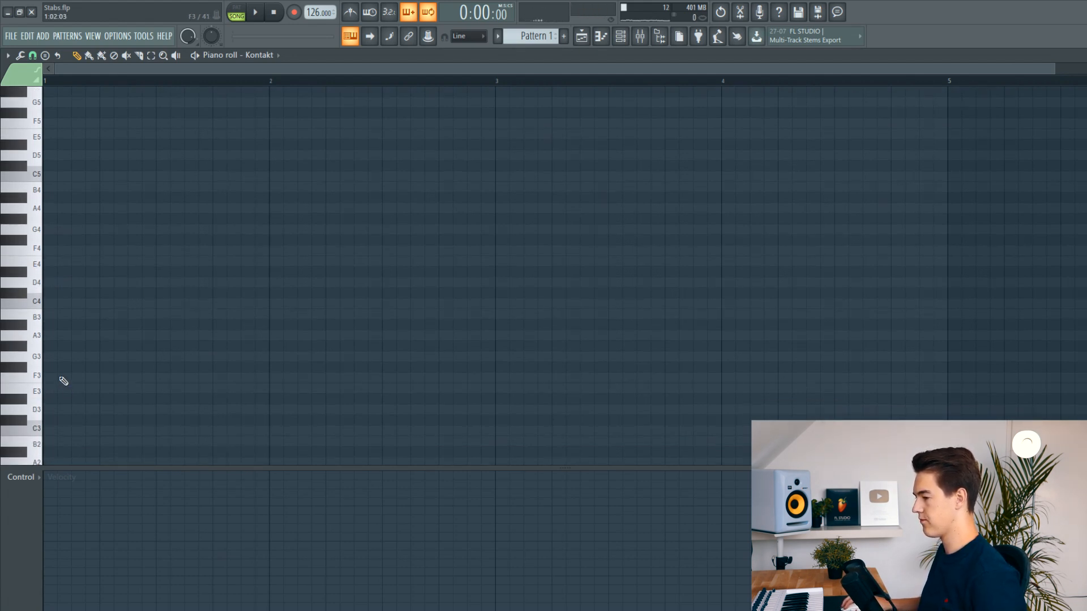
Step: Place a one-beat E3 note at the start of Pattern 1 and play it in pattern mode
left_click(56, 387)
scroll(114, 340, "down", 1)
left_click(241, 12)
key("space")
key("space")
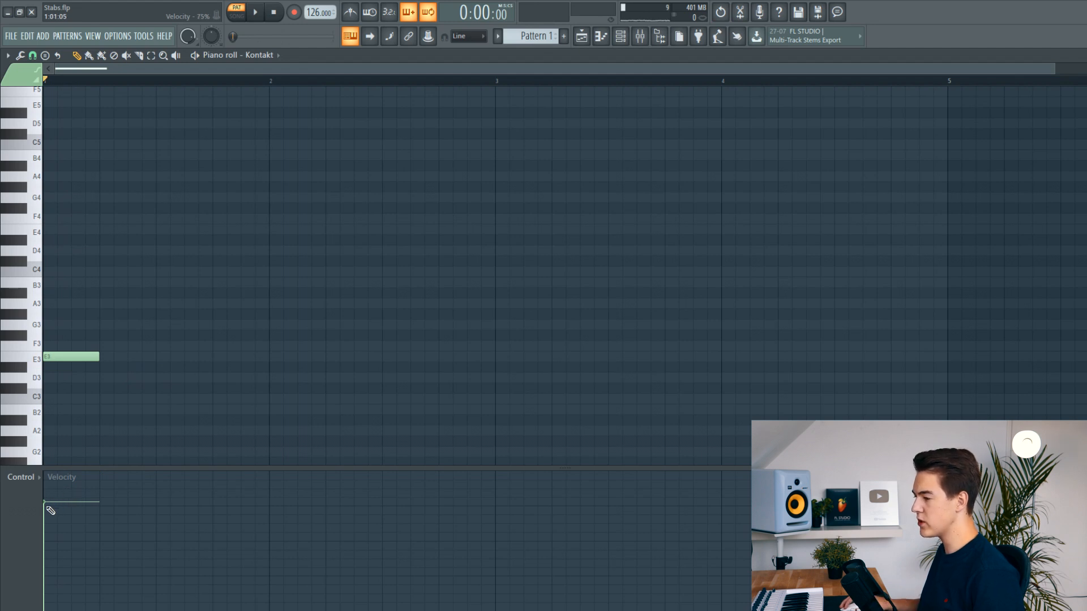
Step: Enlarge the velocity lane, set the E3 note's velocity to 100%, and listen to the stab
left_click_drag(67, 468, 68, 396)
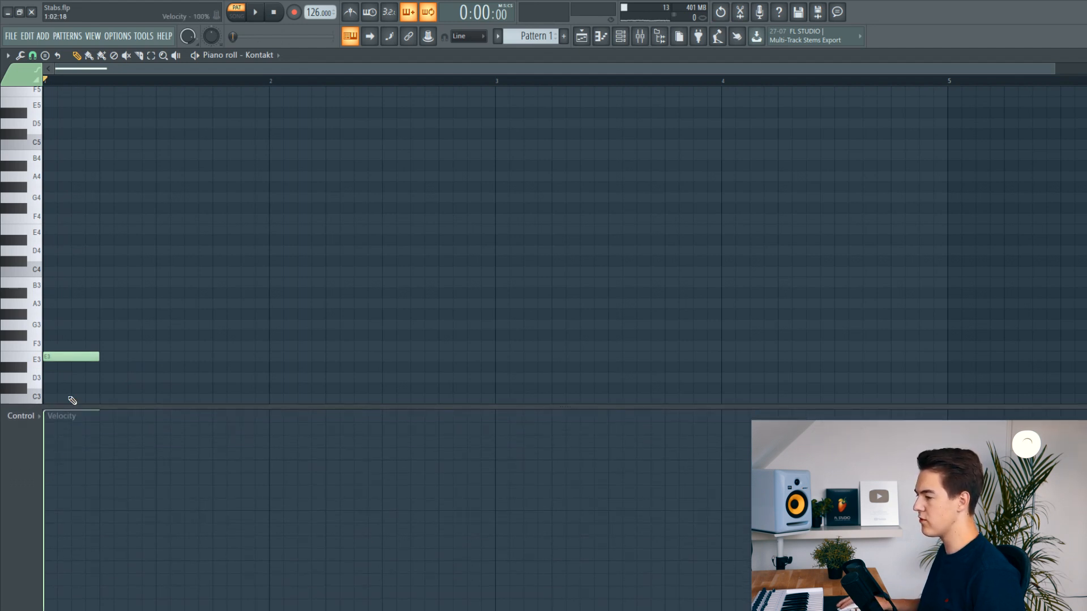
key("space")
key("space")
key("space")
key("space")
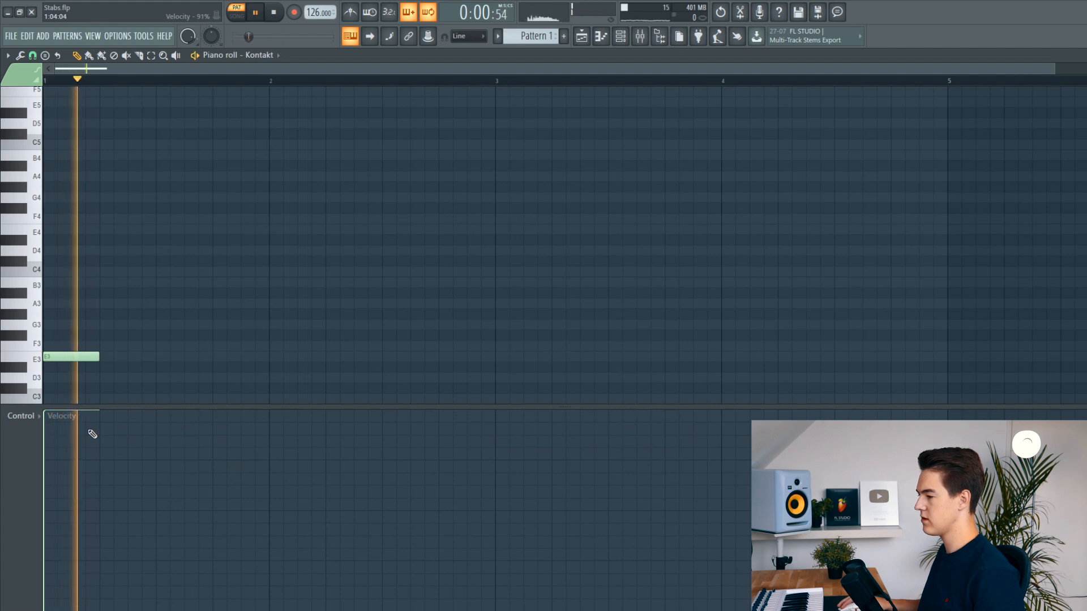
key("space")
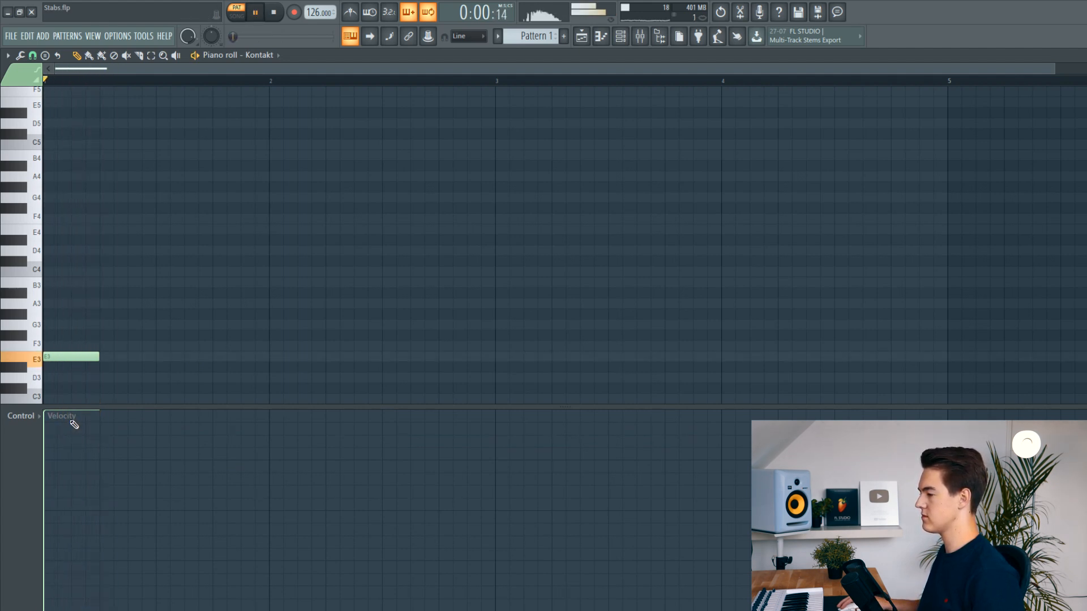
key("space")
Step: Switch playback to song mode and add an E4 note one octave above the E3 note
key("l")
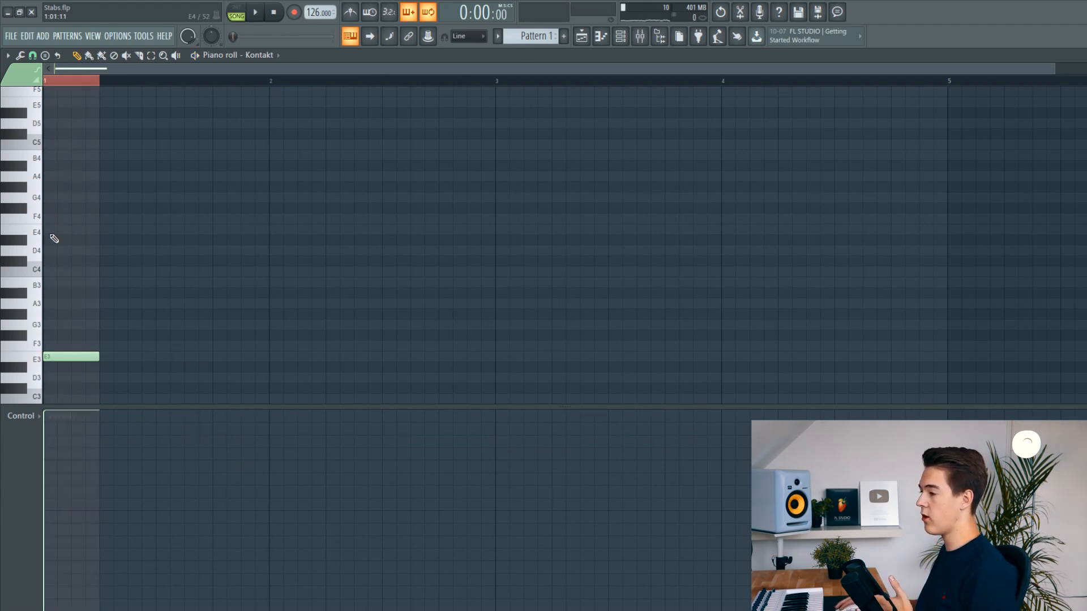
left_click(55, 230)
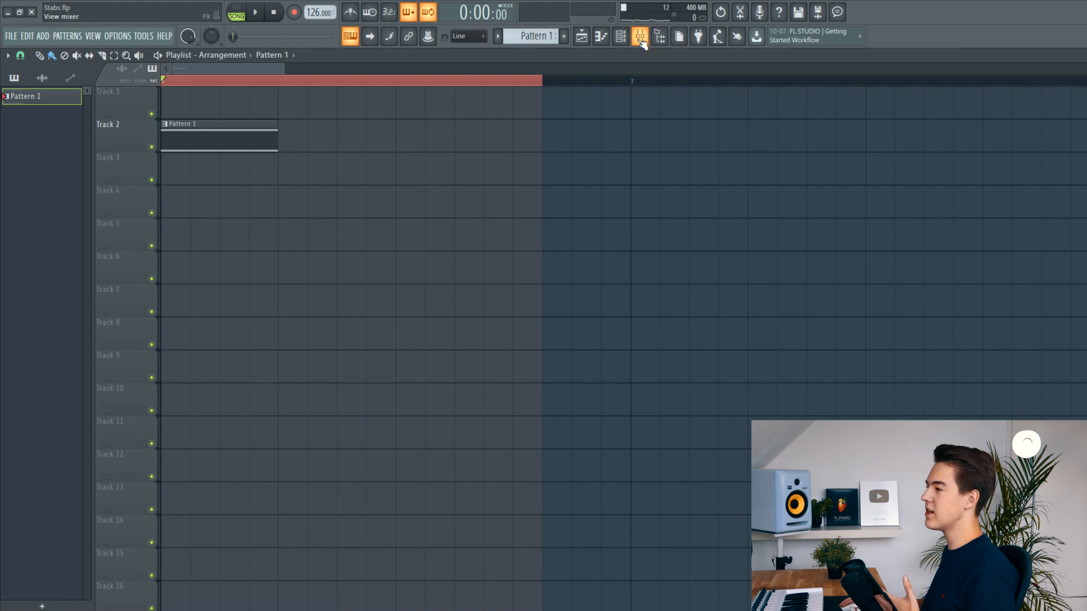
Step: Route the Kontakt channel to mixer insert 5
left_click(640, 37)
left_click(320, 253)
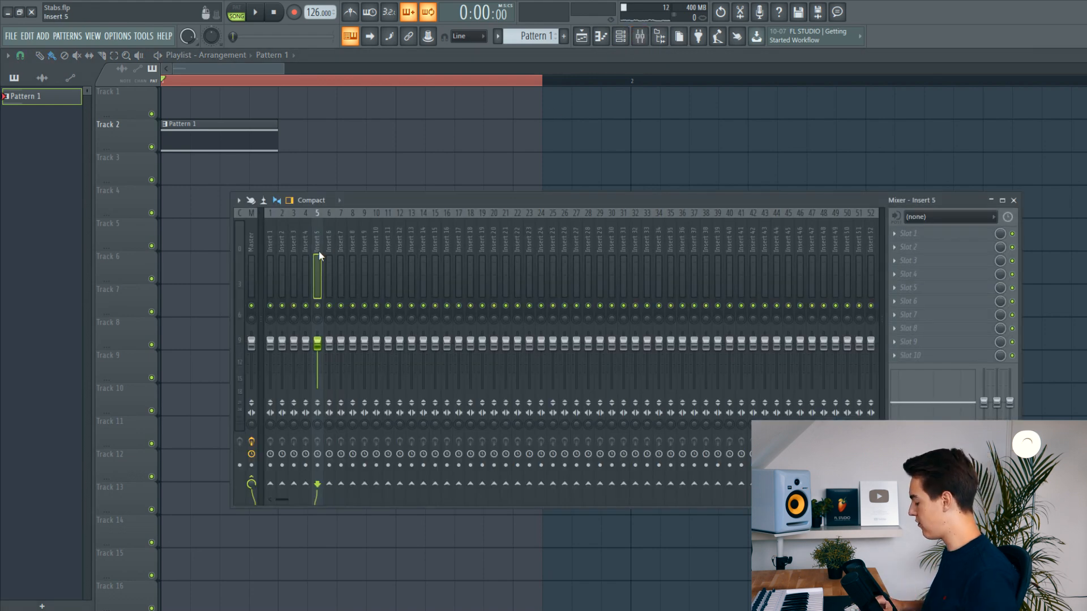
key("ctrl+l")
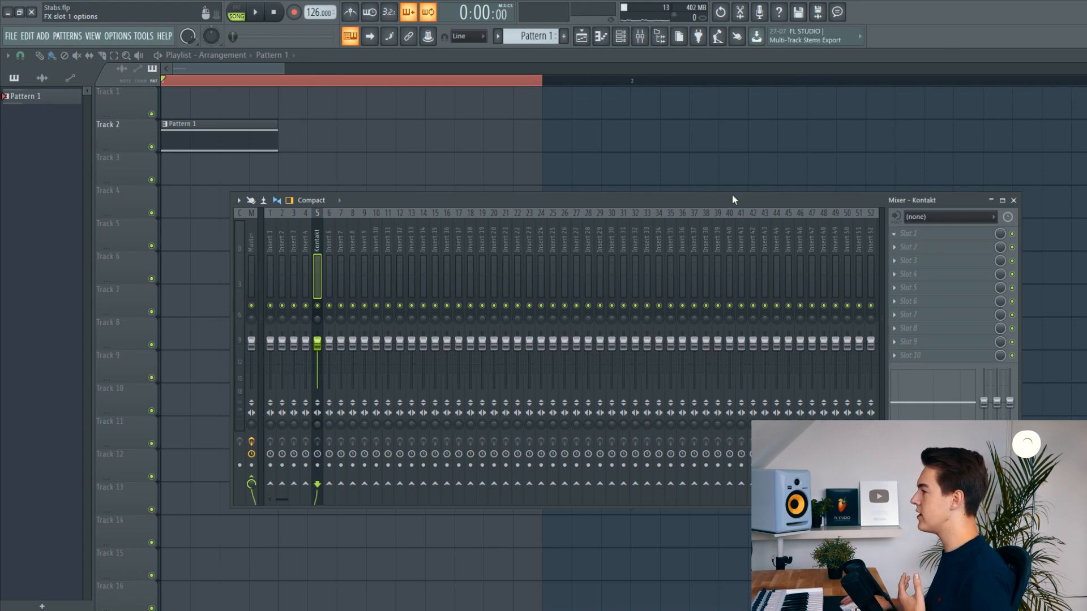
Step: Load Fruity Parametric EQ 2 in the Kontakt insert's first effect slot and slightly boost band 3 in the low mids
left_click(728, 117)
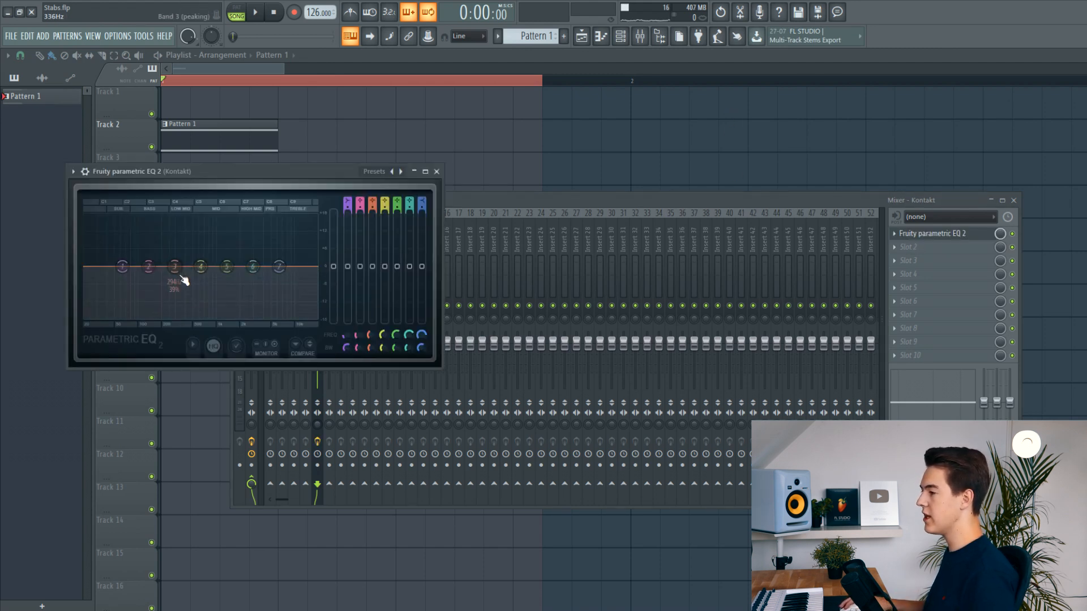
mouse_move(171, 278)
left_mouse_down()
mouse_move(170, 234)
mouse_move(175, 262)
left_mouse_up()
key("space")
key("space")
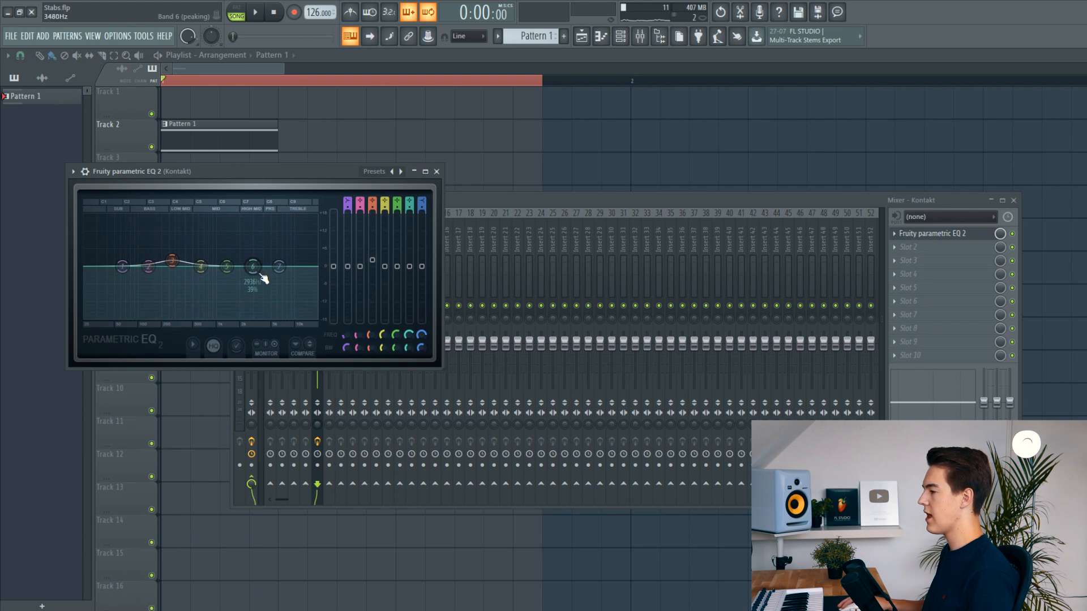
Step: Boost band 6 of the EQ in the high mids and compare the stab with the EQ bypassed
left_click_drag(258, 276, 274, 259)
key("space")
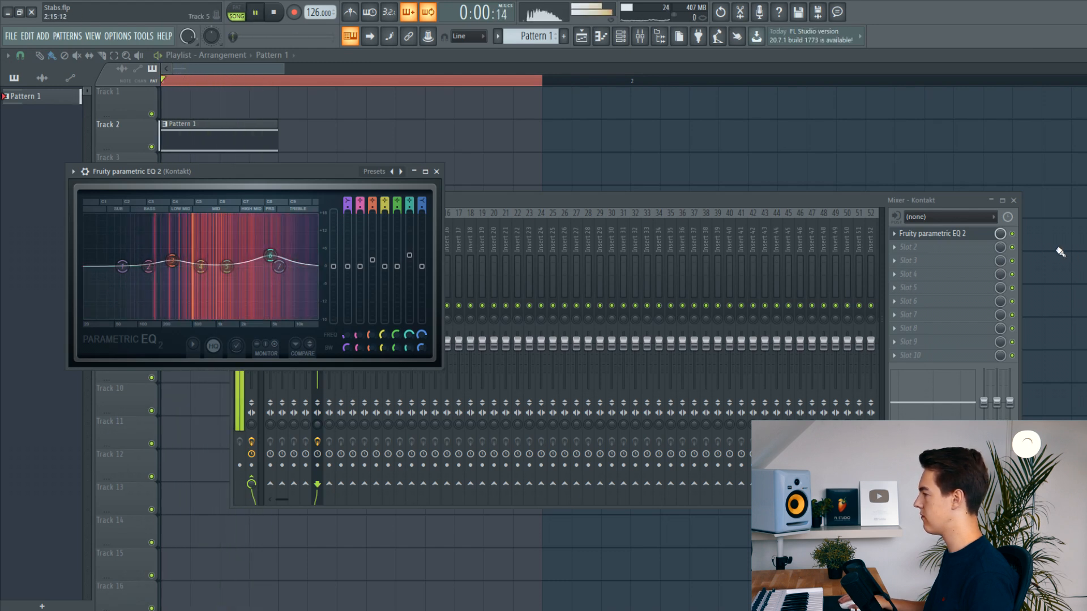
left_click(1012, 234)
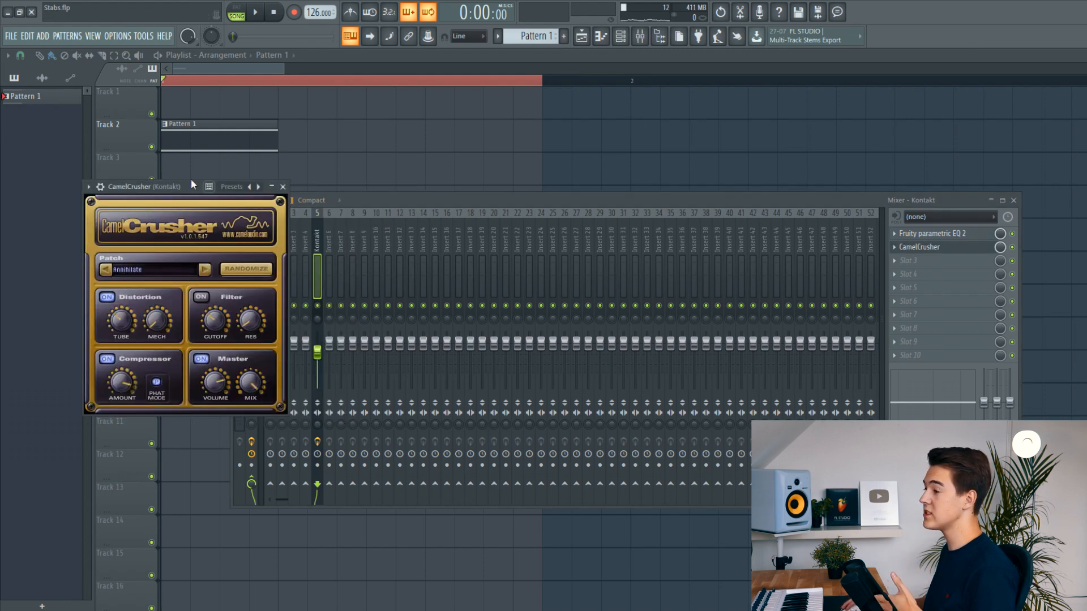
Step: Switch CamelCrusher to the British Clean patch and set its Tube distortion to 19% during playback
left_click_drag(192, 183, 347, 185)
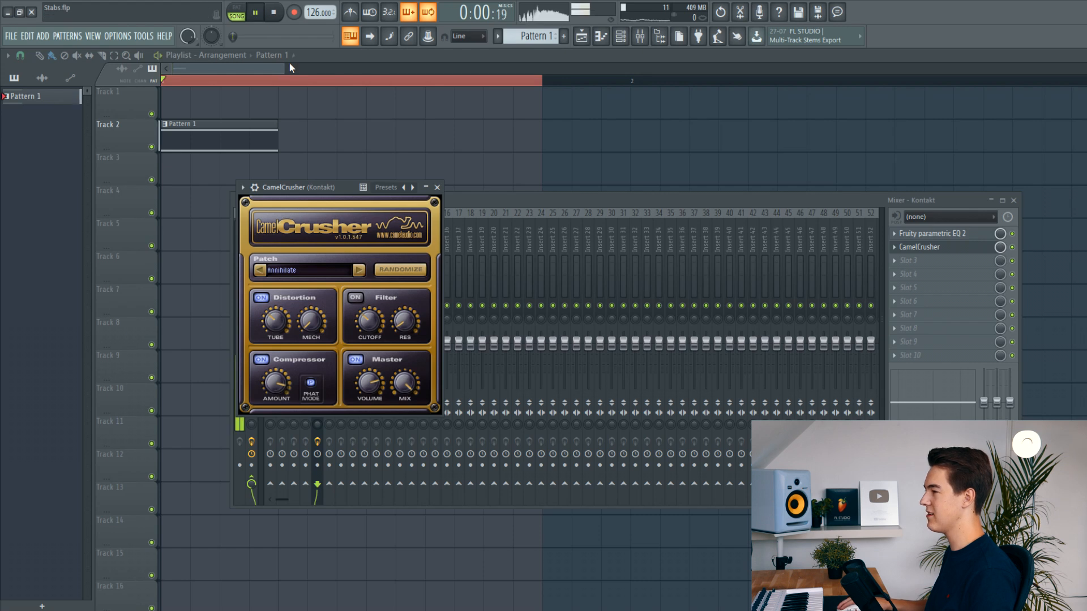
left_click(358, 270)
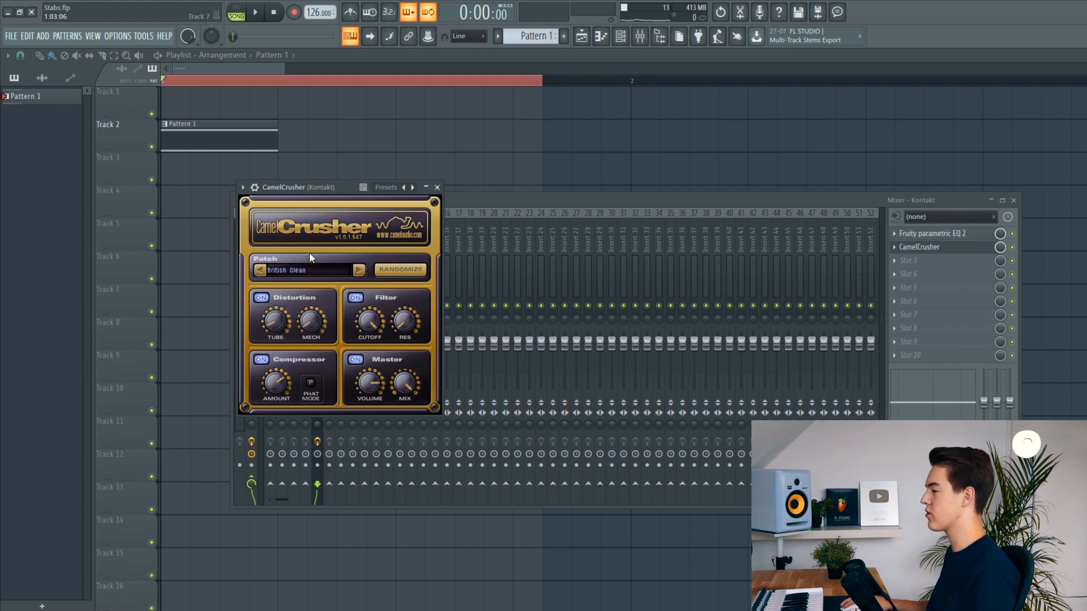
key("space")
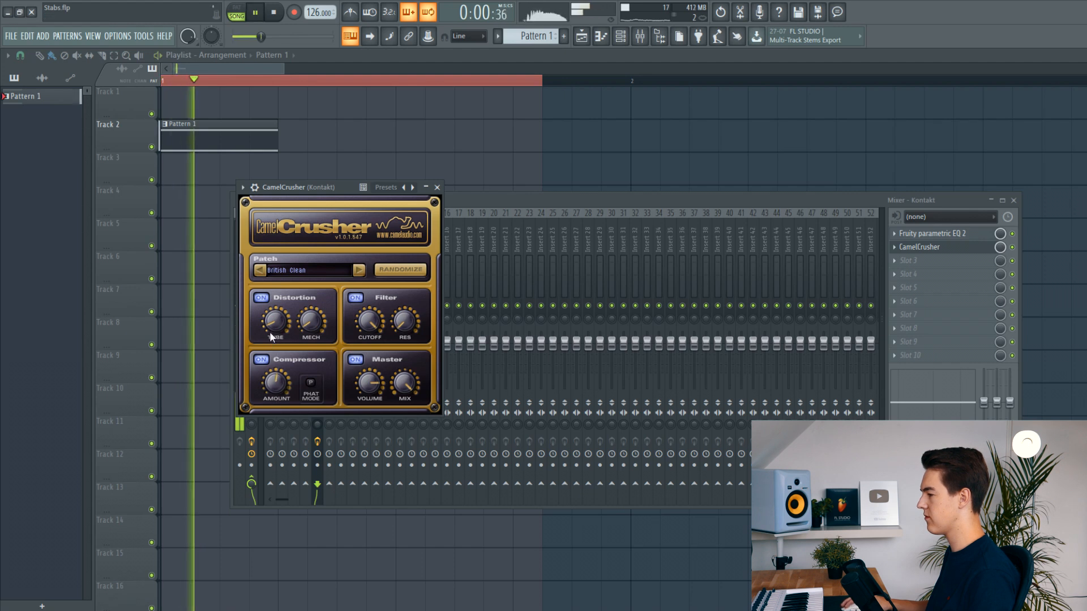
left_click_drag(282, 314, 268, 336)
key("space")
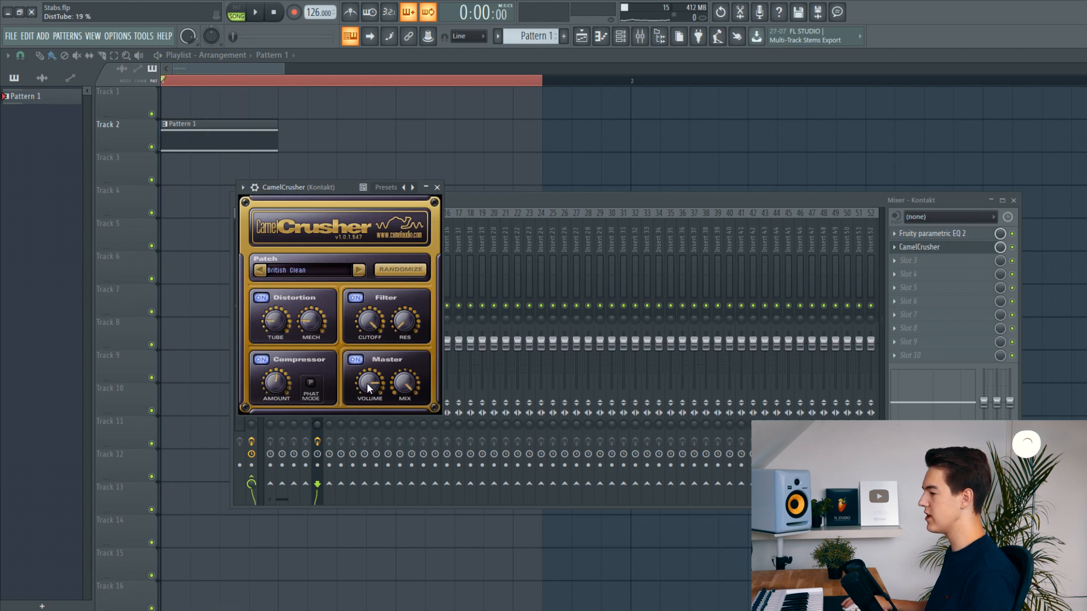
Step: Adjust CamelCrusher's master volume and compare the stab with the effect switched on and off
key("space")
left_click_drag(368, 395, 403, 399)
key("space")
key("space")
key("space")
key("space")
key("space")
key("space")
key("space")
left_click(1012, 248)
key("space")
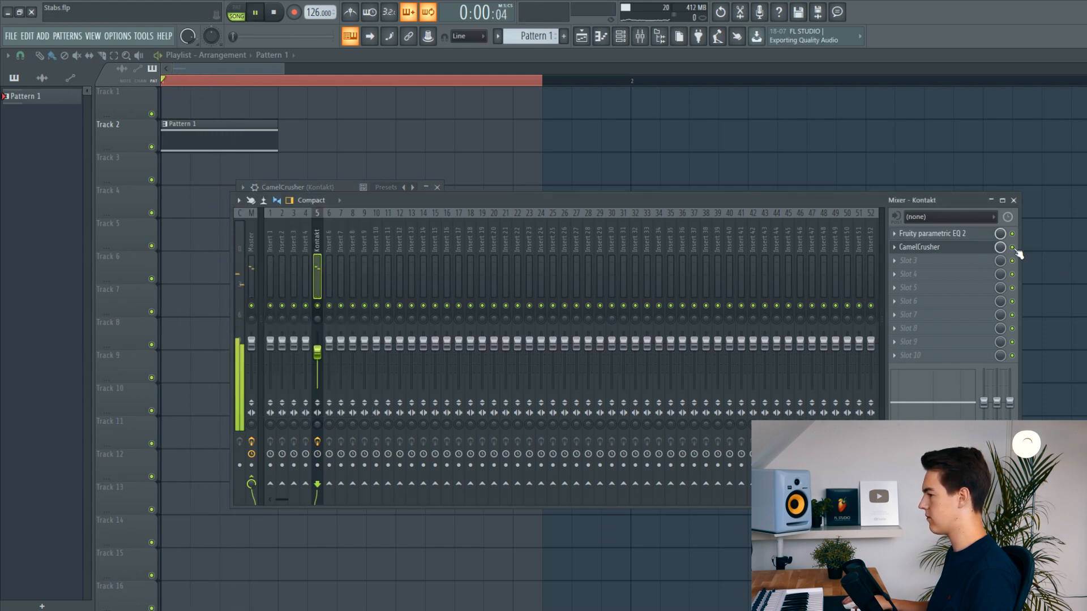
key("space")
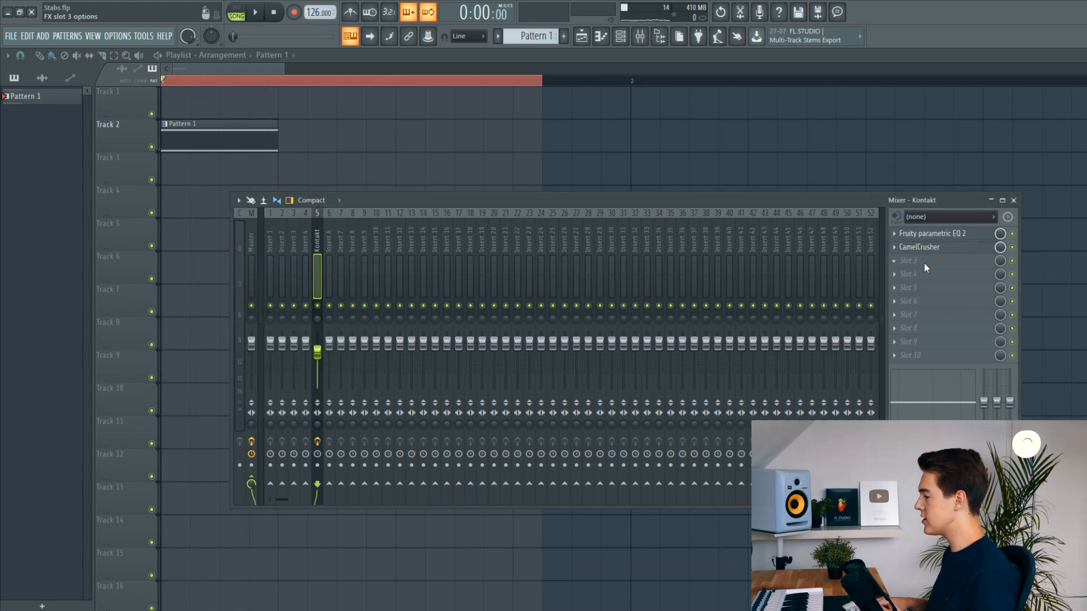
Step: Load OTT in the Kontakt insert's third effect slot and listen to the compressed stab
left_click(927, 264)
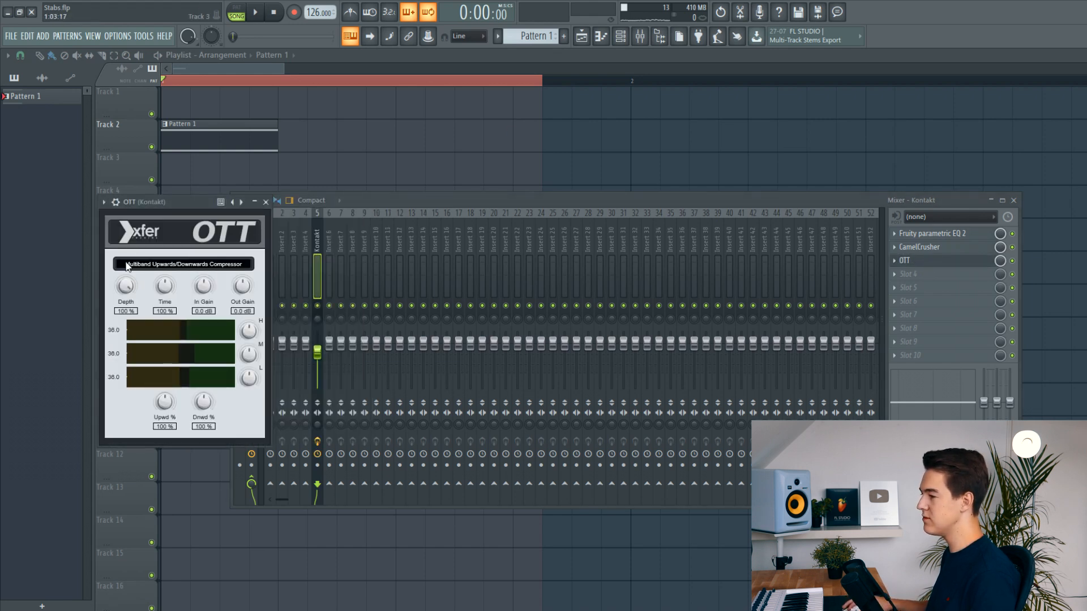
left_click(262, 9)
right_click(339, 138)
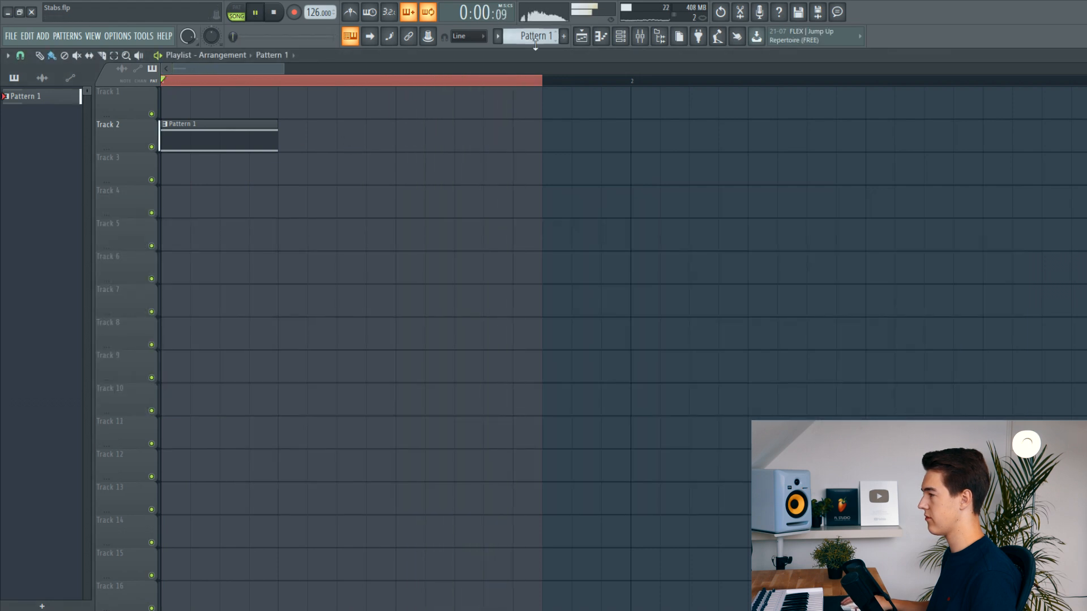
left_click(640, 36)
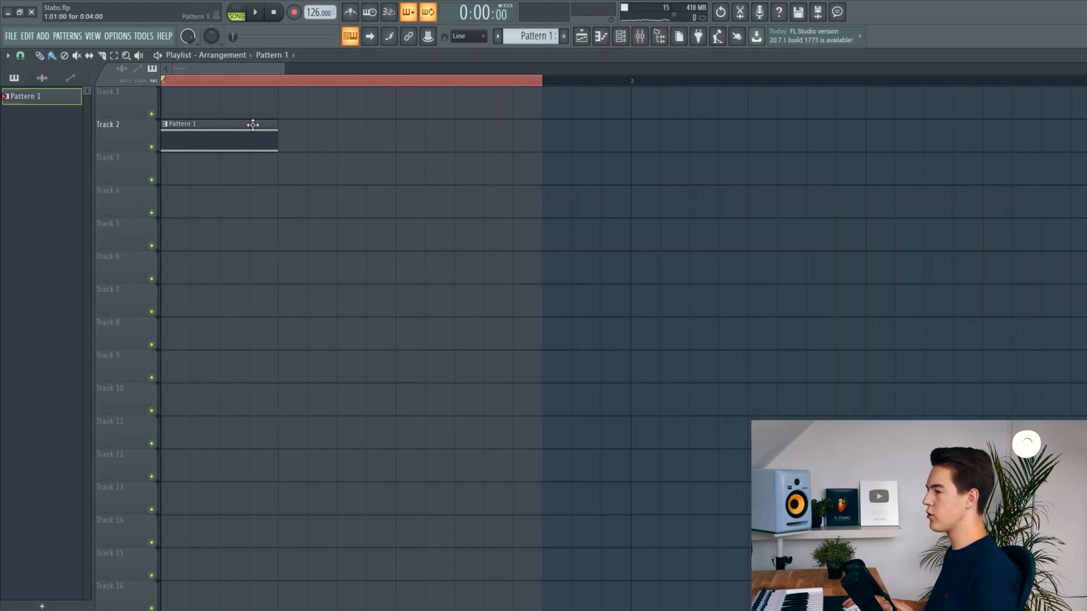
Step: Reduce Pattern 1 to a single note in the piano roll and return to the playlist
double_click(253, 124)
left_click(582, 37)
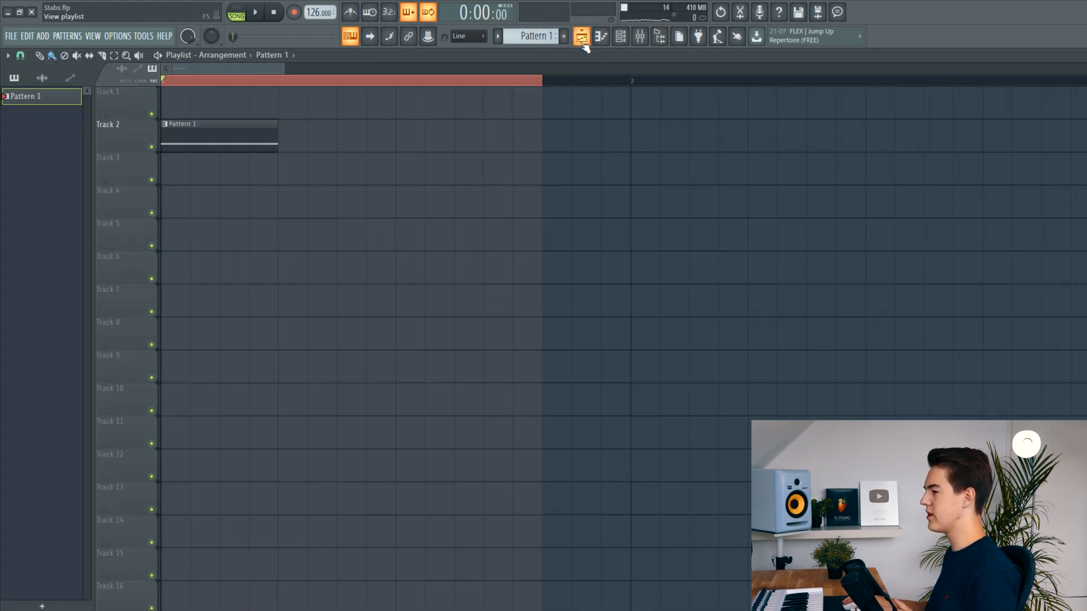
Step: Reopen OTT on the Kontakt insert, return to the mixer, and play the processed stab
left_click(641, 36)
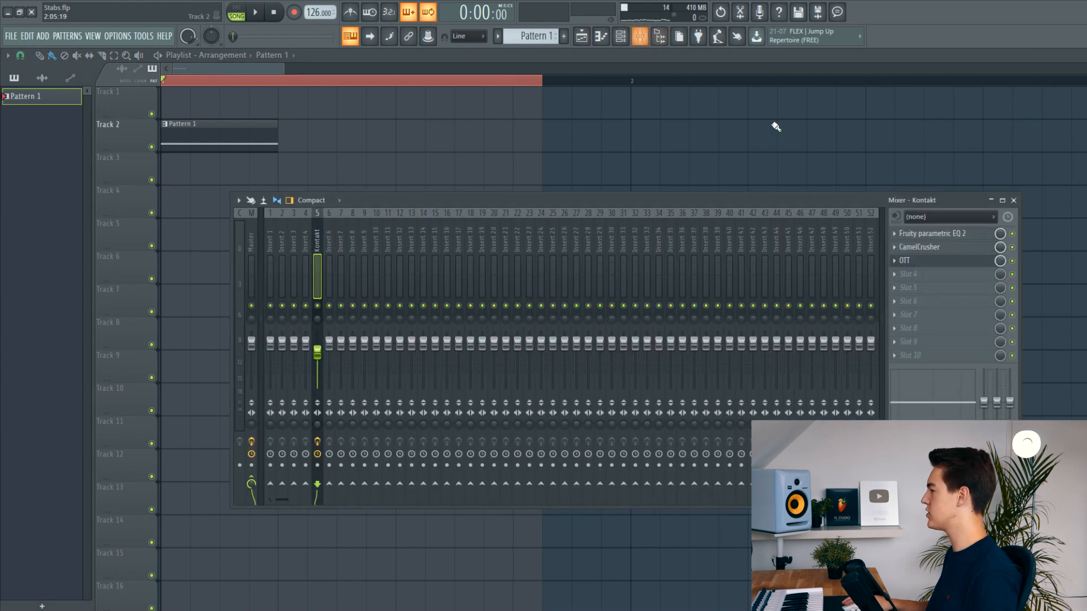
left_click(905, 260)
left_click_drag(164, 203, 171, 200)
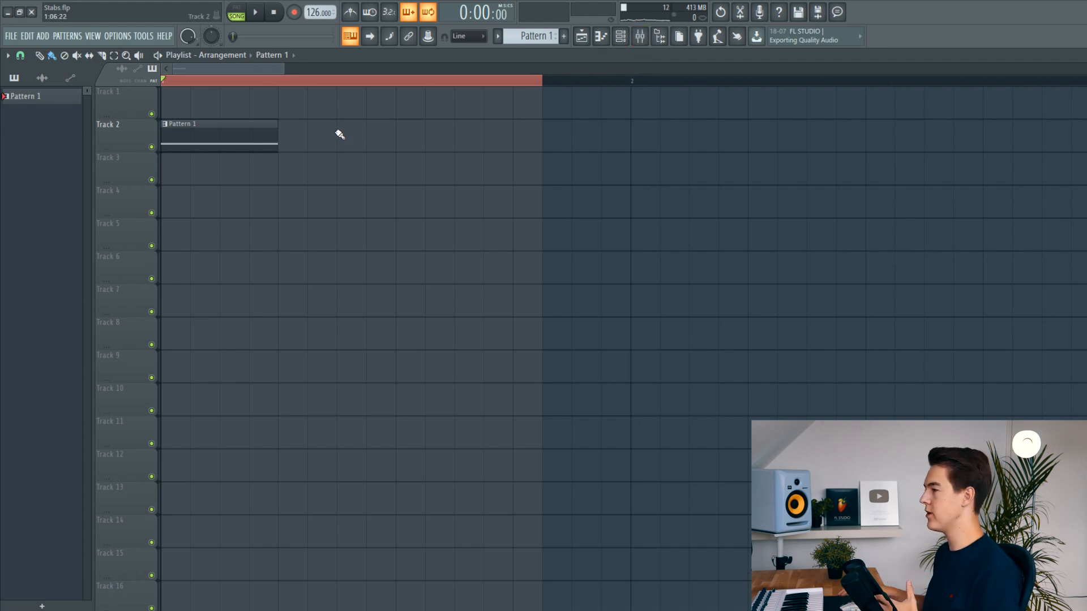
left_click(640, 36)
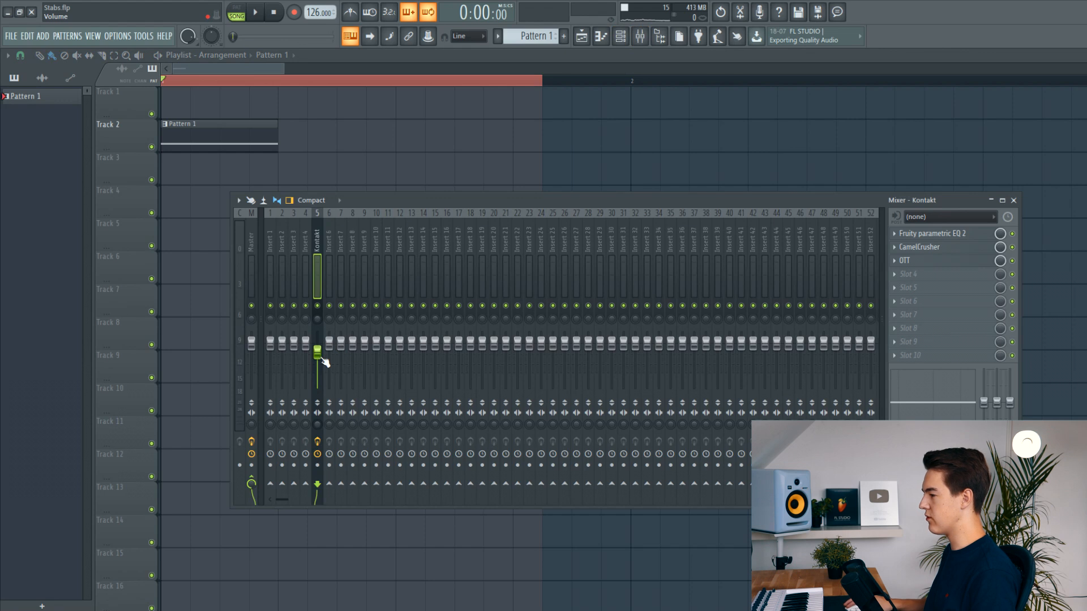
key("space")
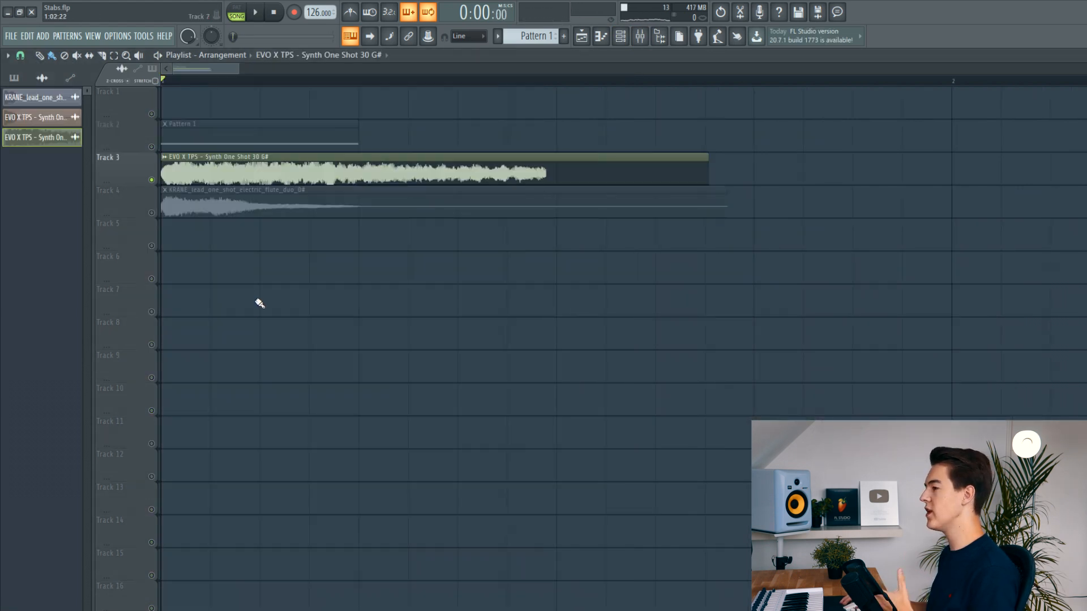
Step: Shorten the EVO X TPS Synth One Shot 30 G# clip on Track 3 to two steps and audition its cut-off ending
left_click_drag(708, 169, 412, 170)
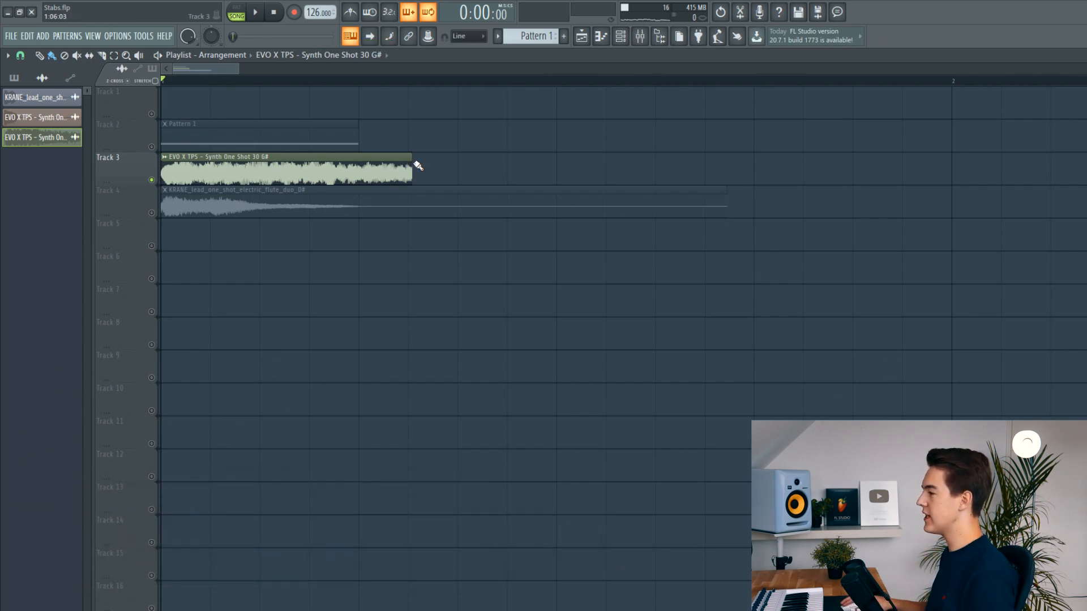
left_click_drag(413, 164, 256, 180)
key("space")
key("space")
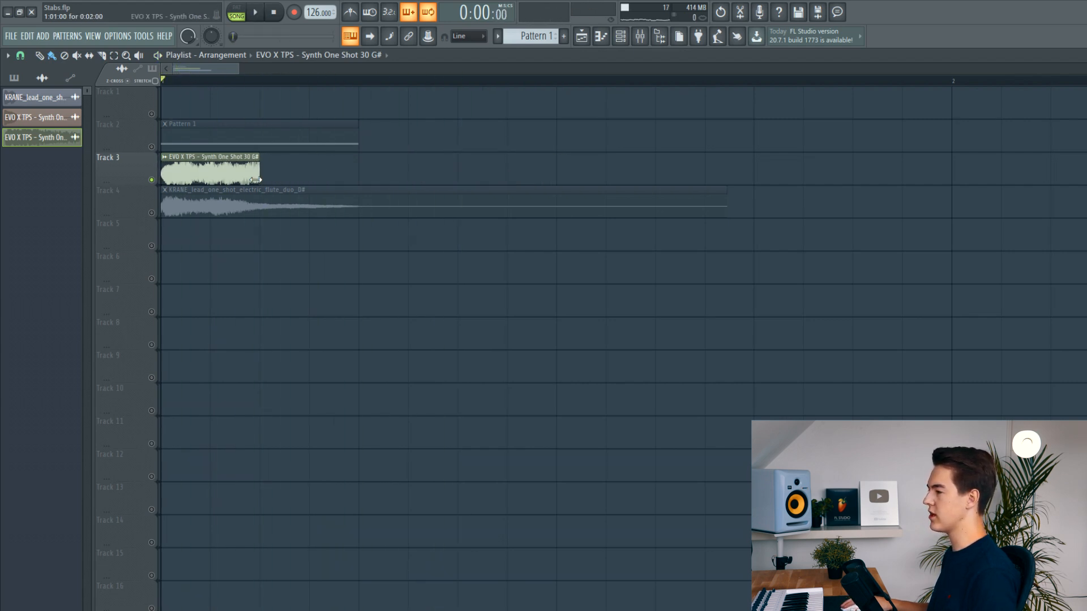
key("space")
key("space")
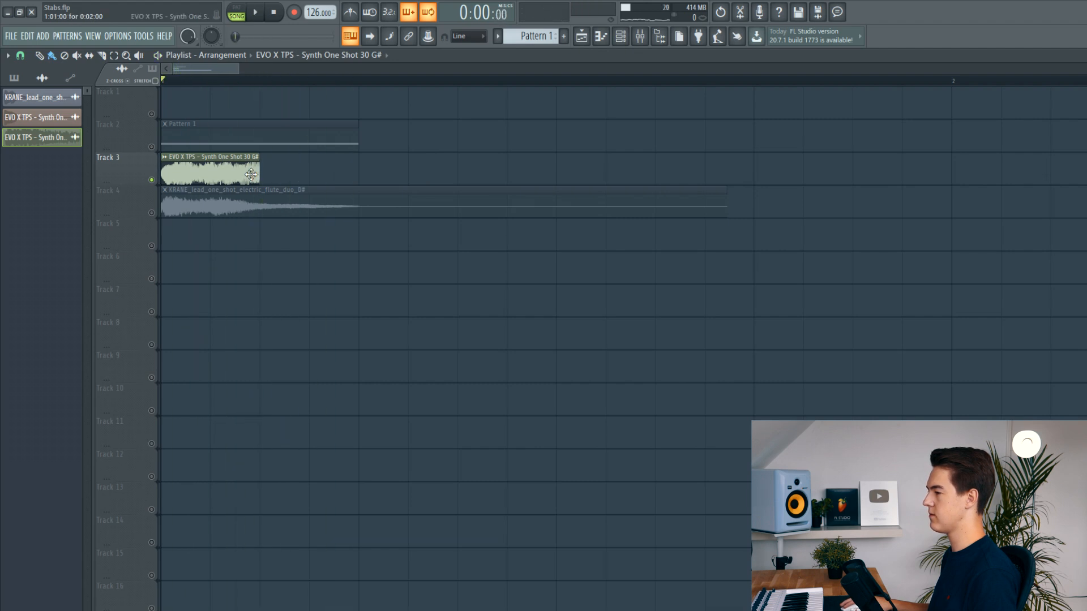
left_click(227, 80)
key("space")
key("space")
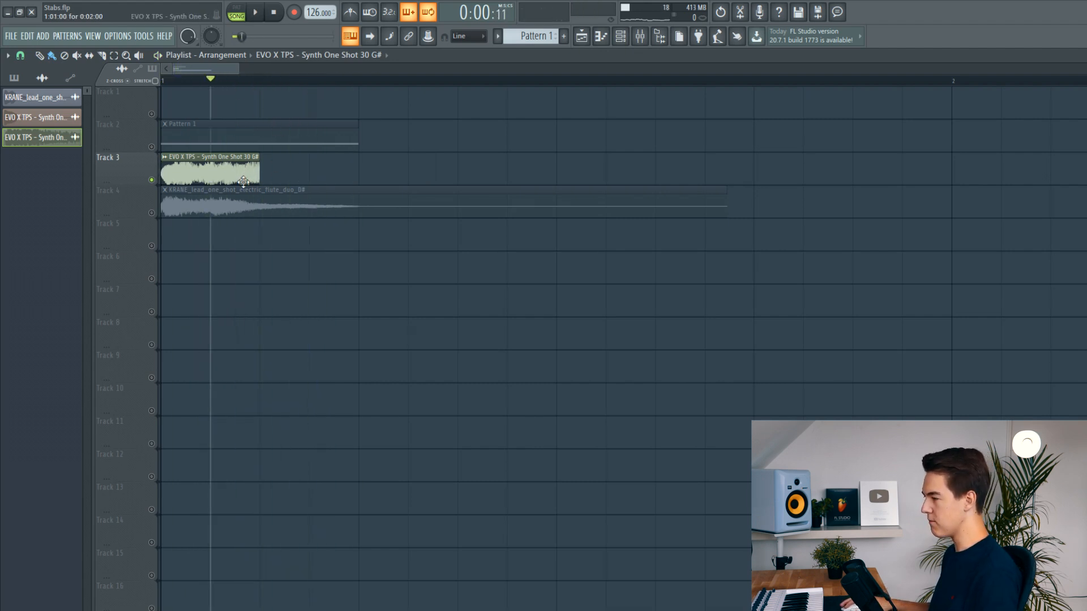
Step: Change the declicking mode of the EVO X TPS Synth One Shot 30 G# sample and play the clip again
double_click(243, 180)
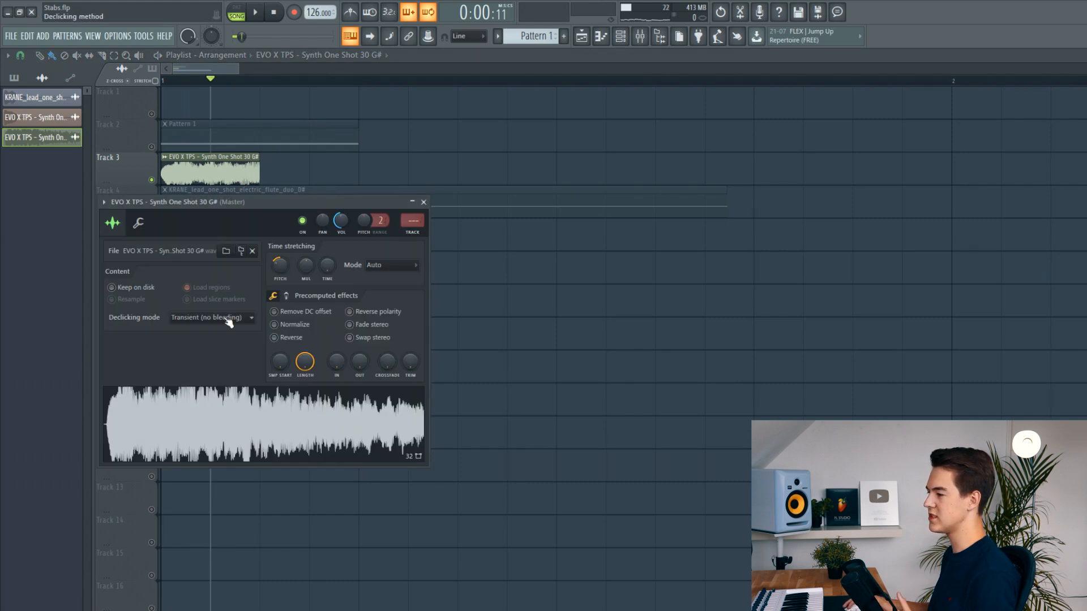
left_click(214, 357)
key("Escape")
key("space")
key("space")
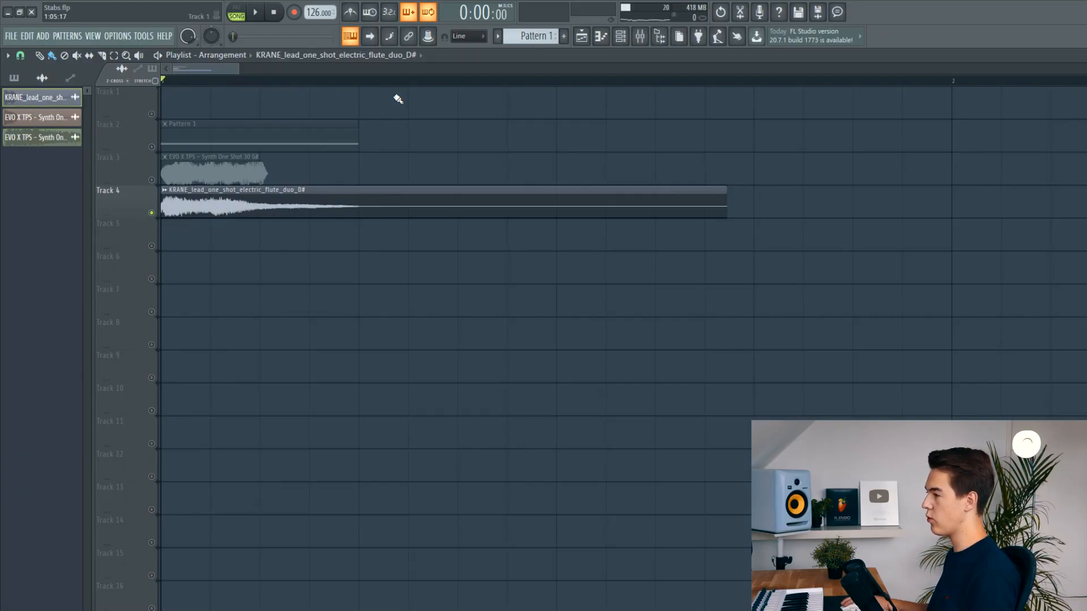
Step: Set a loop region at the start of the playlist and audition the KRANE electric flute one-shot on Track 4
left_click_drag(405, 85, 162, 80)
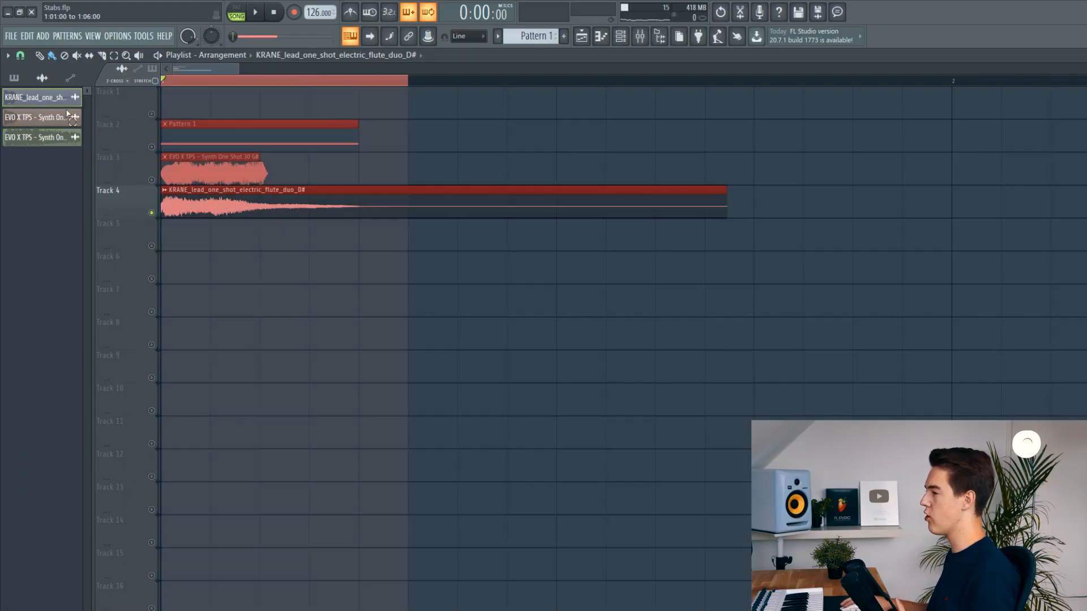
key("space")
double_click(281, 198)
left_click(397, 173)
Step: End the solo of Track 4 so that all playlist tracks are active
left_click(151, 180)
left_click(152, 147)
left_click(151, 147, "ctrl")
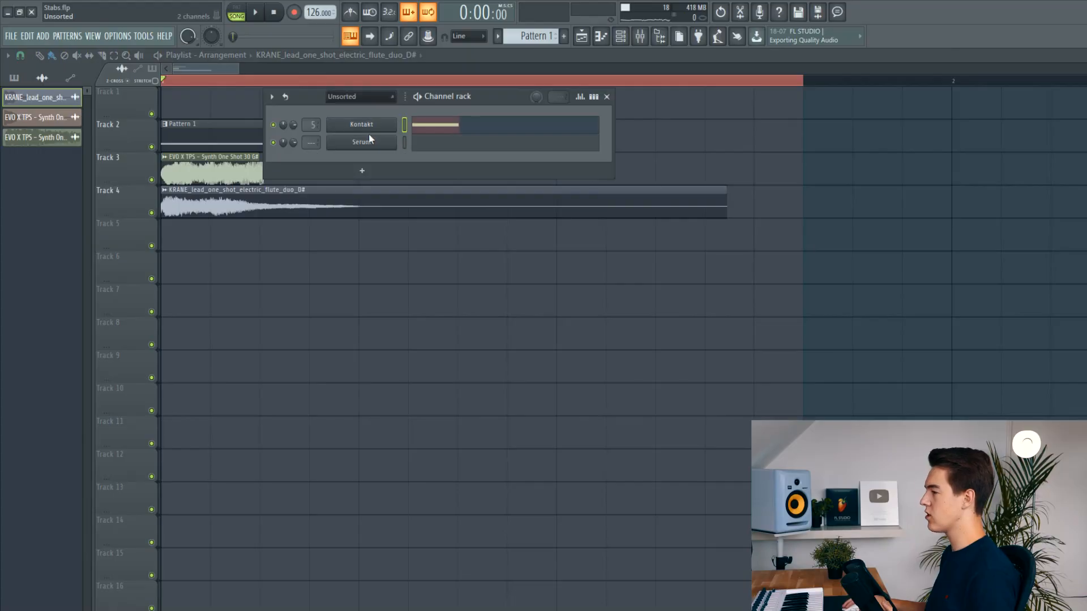
Step: Filter the channel rack to audio and route the two EVO X TPS channels to mixer tracks starting at Insert 6
left_click(387, 102)
left_click(369, 125)
left_click_drag(407, 145, 407, 161)
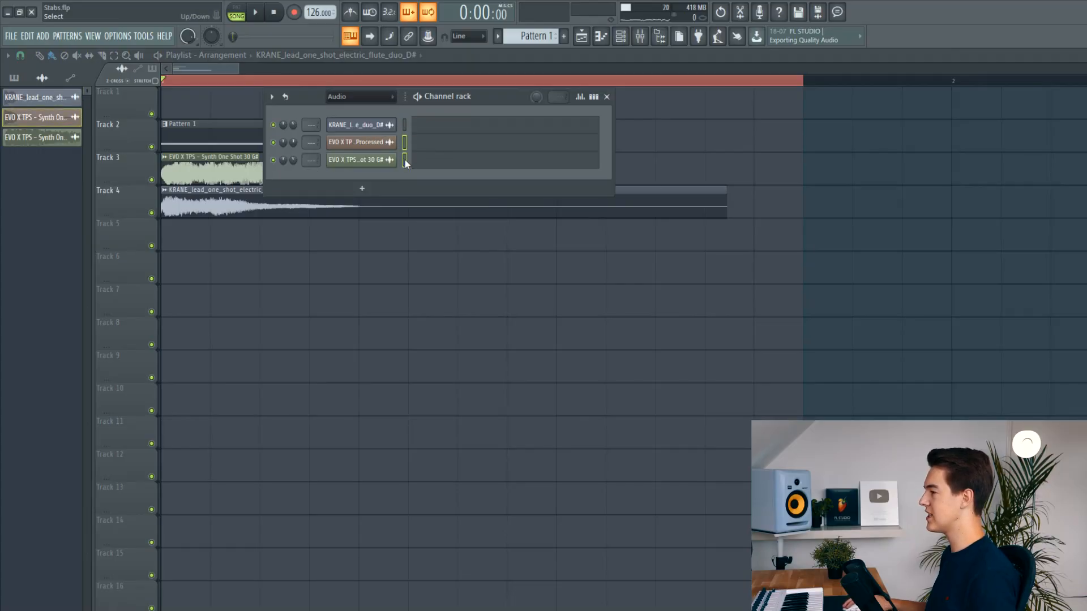
left_click(639, 36)
left_click(333, 248)
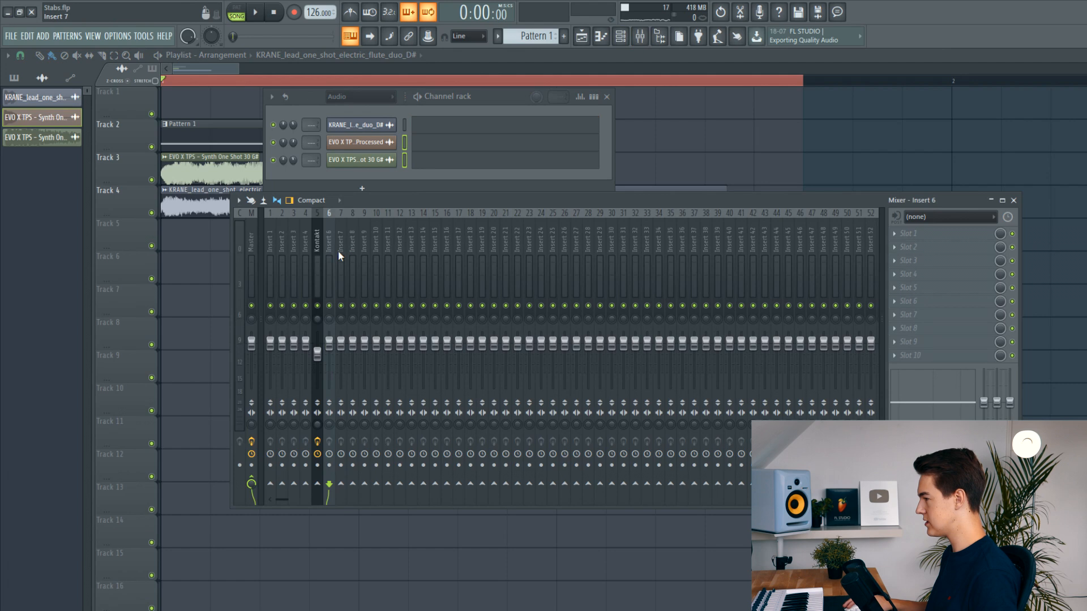
key("ctrl+l")
Step: Solo Track 3, audition it, and load Fruity Parametric EQ 2 on the EVO X TPS Synth One Shot 30 G# mixer track
right_click(152, 180)
left_click(202, 170)
left_click(644, 41)
left_click(336, 260)
key("space")
key("space")
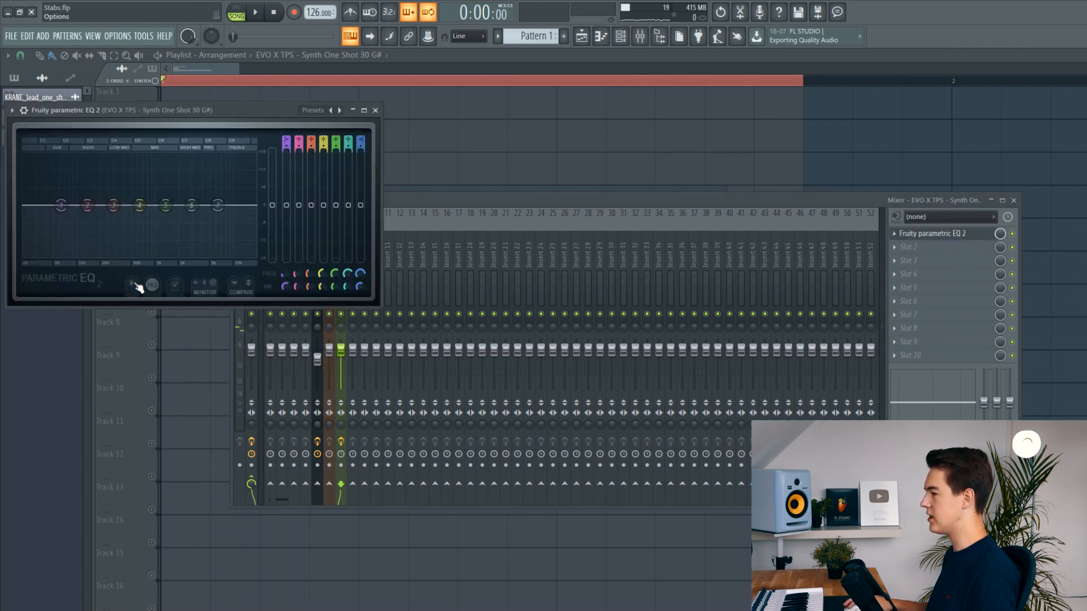
Step: Cut the lows of the EVO X TPS one-shot, lower its high shelf at about 7.5 kHz, and audition the EQ
left_click_drag(85, 257, 122, 259)
left_click_drag(66, 205, 74, 222)
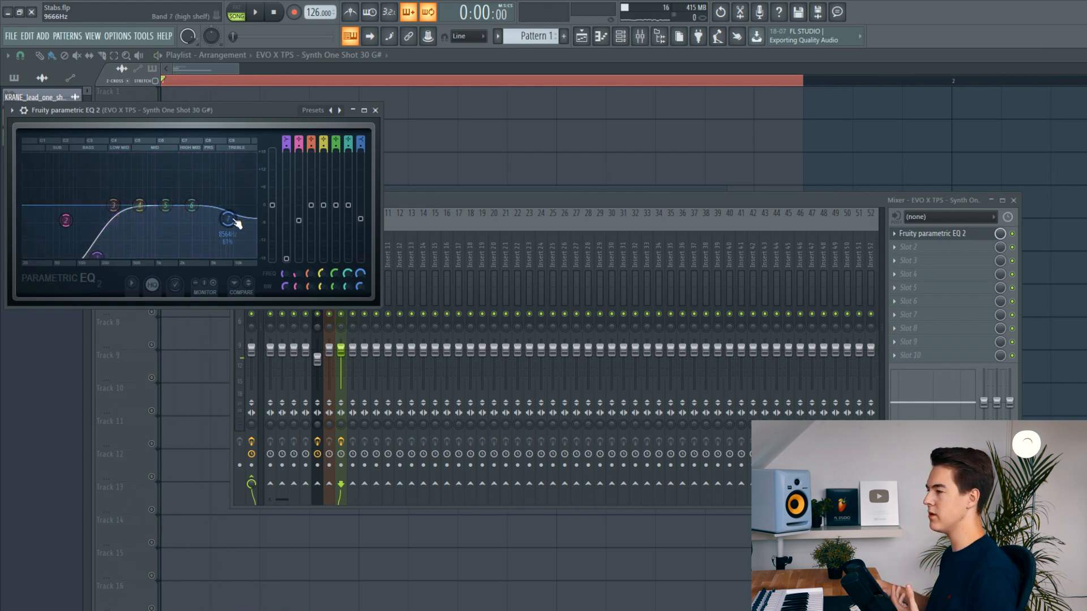
left_click_drag(212, 107, 245, 152)
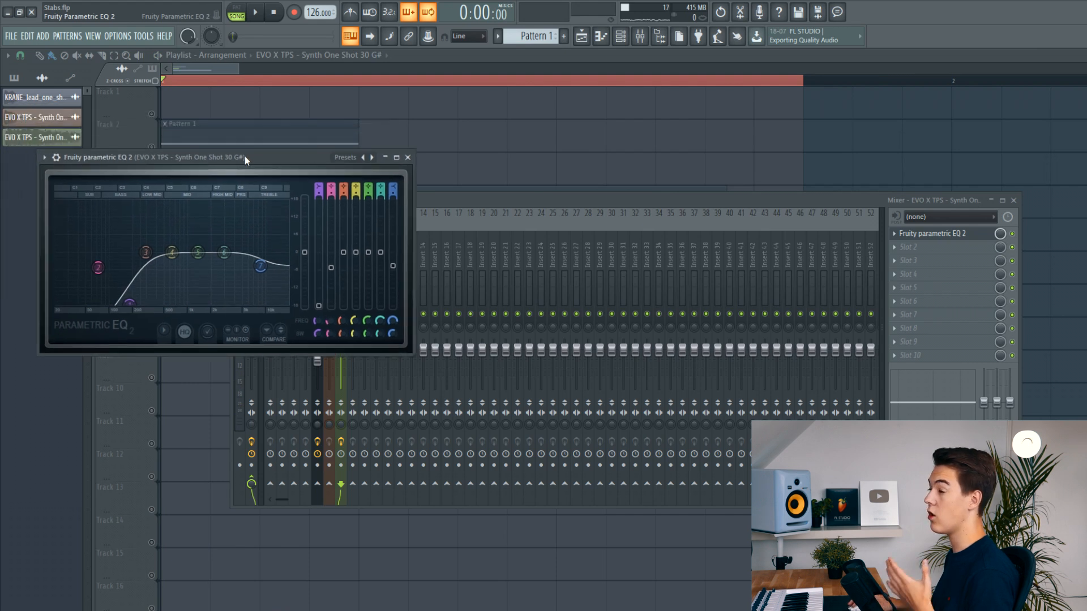
left_click_drag(260, 265, 256, 276)
key("space")
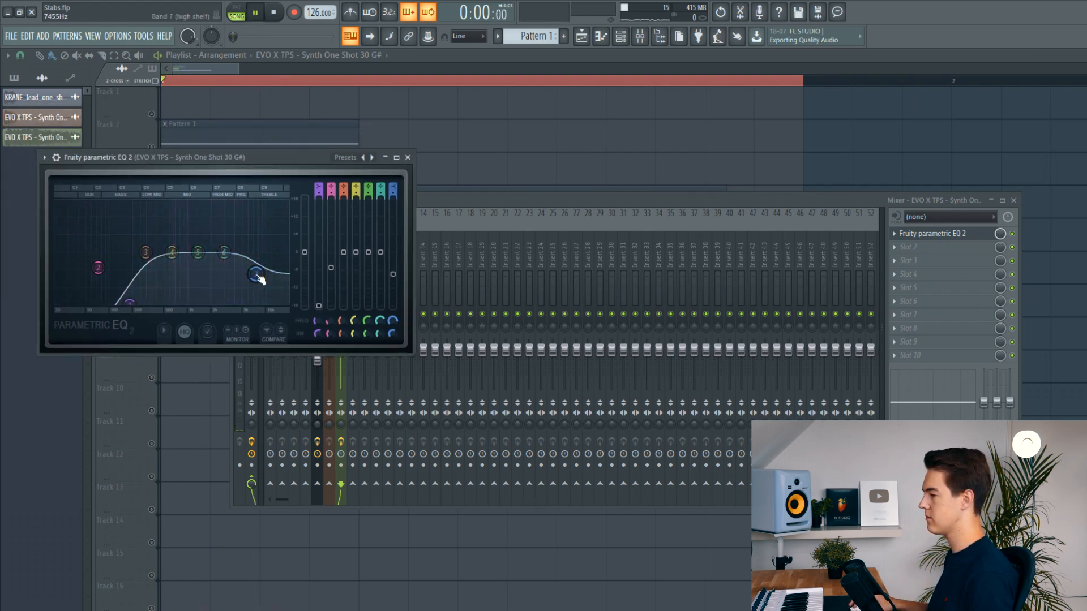
key("space")
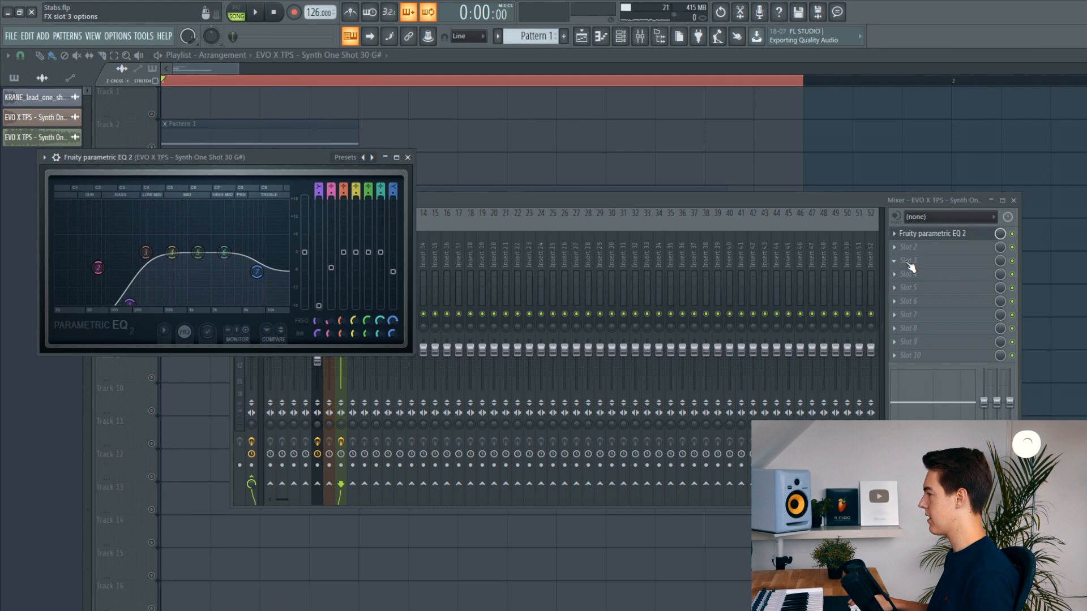
Step: Add Fruity Stereo Shaper in slot 3, offset its phase, delay the left side about 12.6 ms, and audition the wider sound
left_click(908, 269)
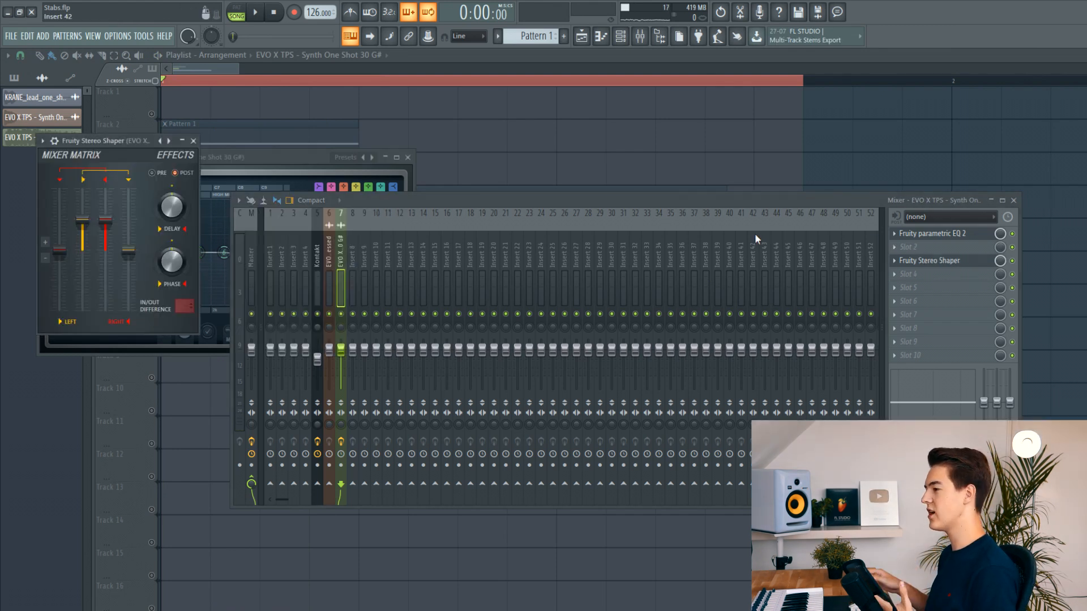
left_click_drag(176, 260, 177, 283)
key("space")
key("space")
key("space")
left_click_drag(173, 207, 173, 241)
key("space")
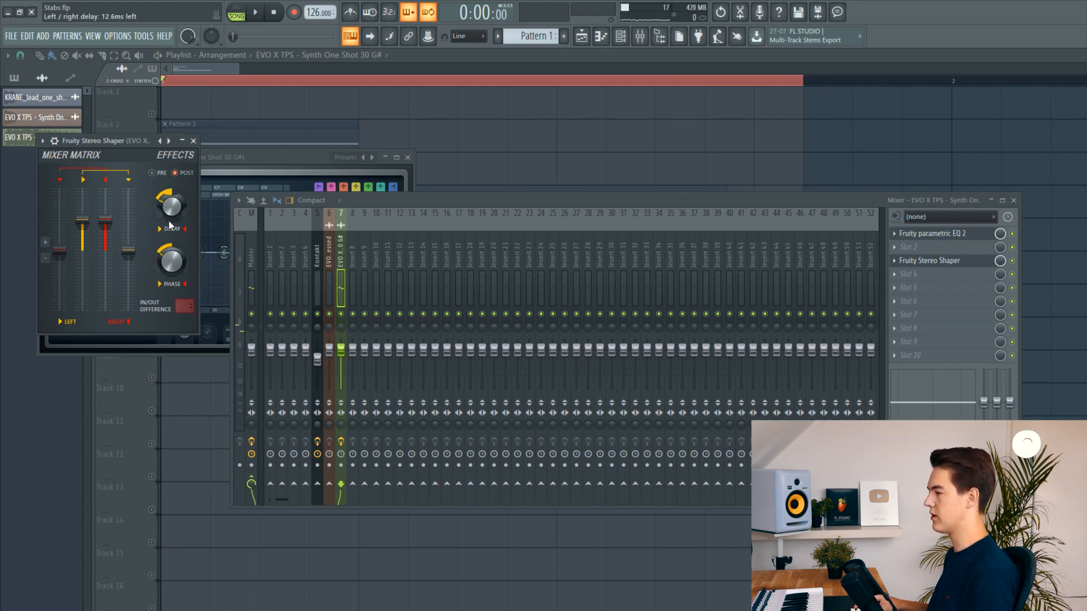
key("space")
key("space")
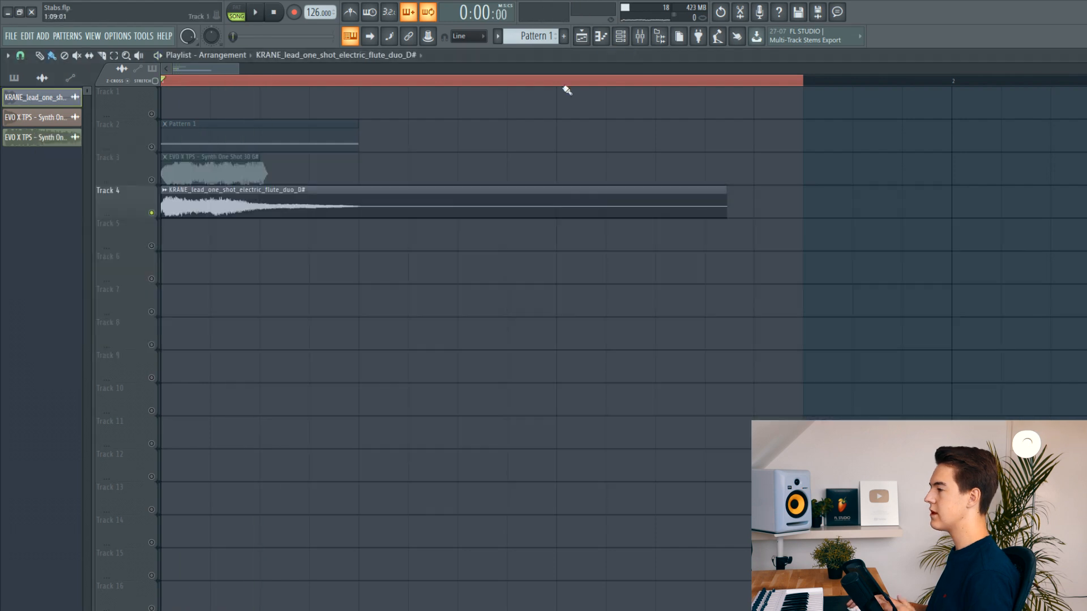
Step: Load Fruity Parametric EQ 2 on the KRANE flute's mixer track, cut the lows around 177 Hz, and boost a mid band slightly
key("F9")
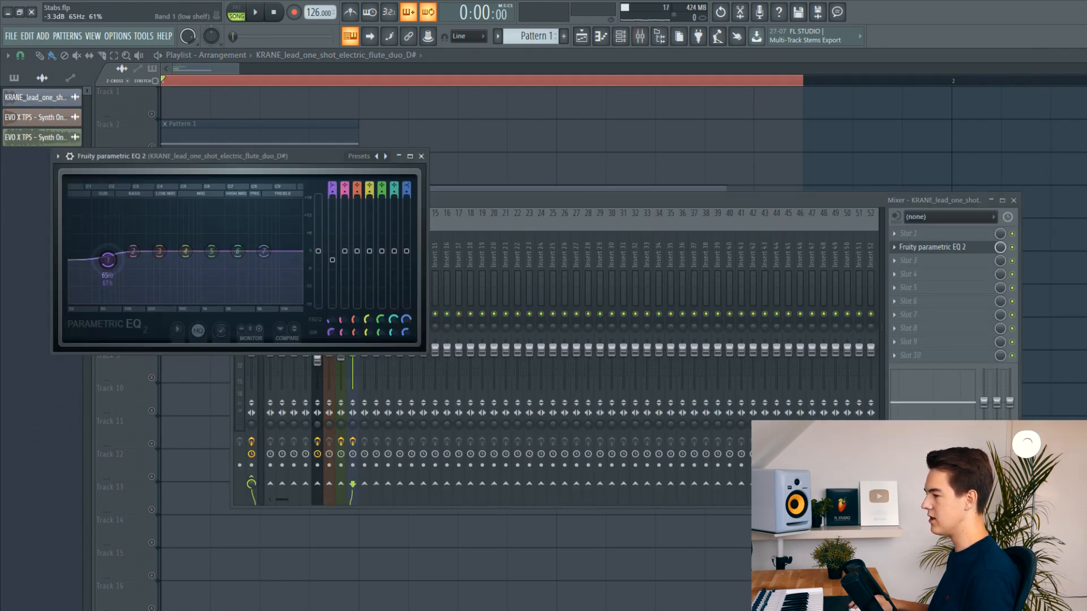
mouse_move(110, 253)
left_mouse_down()
mouse_move(151, 305)
mouse_move(116, 266)
left_mouse_up()
key("space")
left_click_drag(150, 302, 144, 303)
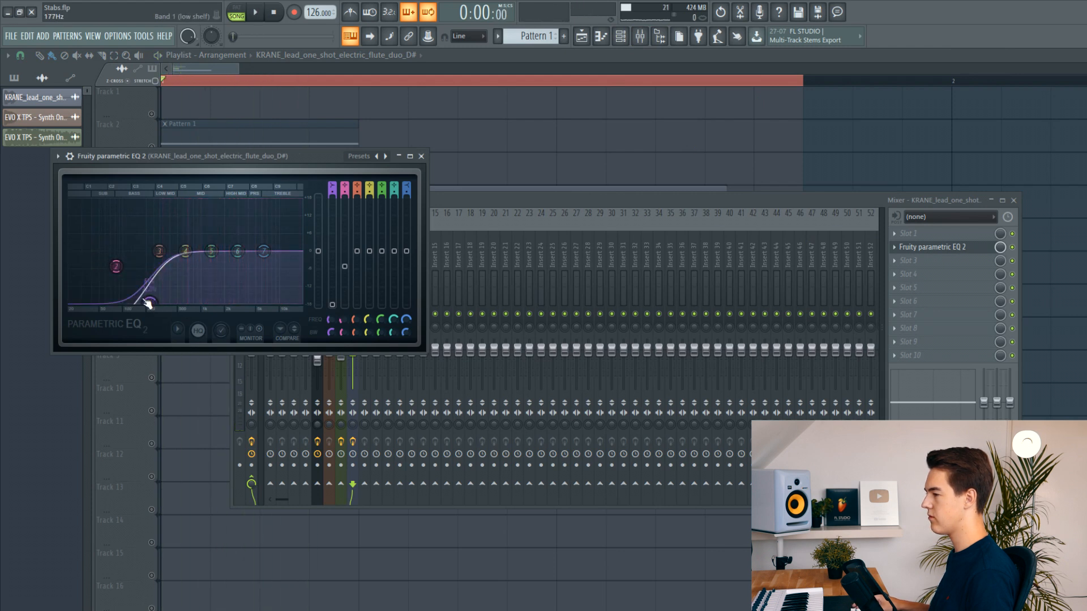
mouse_move(212, 252)
left_mouse_down()
mouse_move(207, 224)
mouse_move(212, 241)
left_mouse_up()
key("space")
Step: Add CamelCrusher in slot 3 of the KRANE flute's mixer track and choose the British Clean patch during playback
left_click(911, 272)
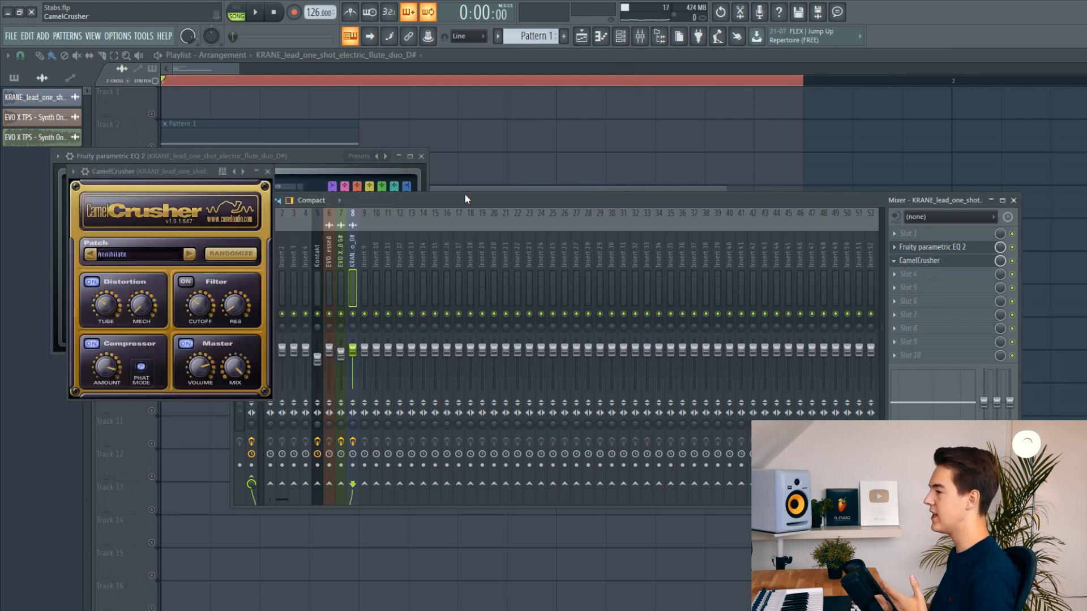
left_click(255, 13)
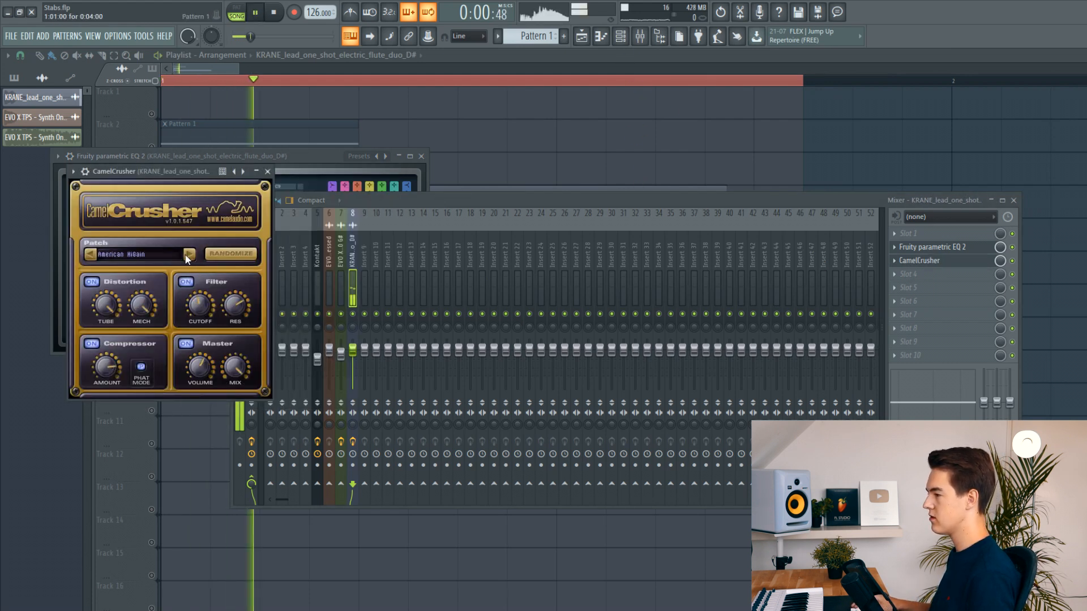
left_click(88, 255)
left_click(88, 255)
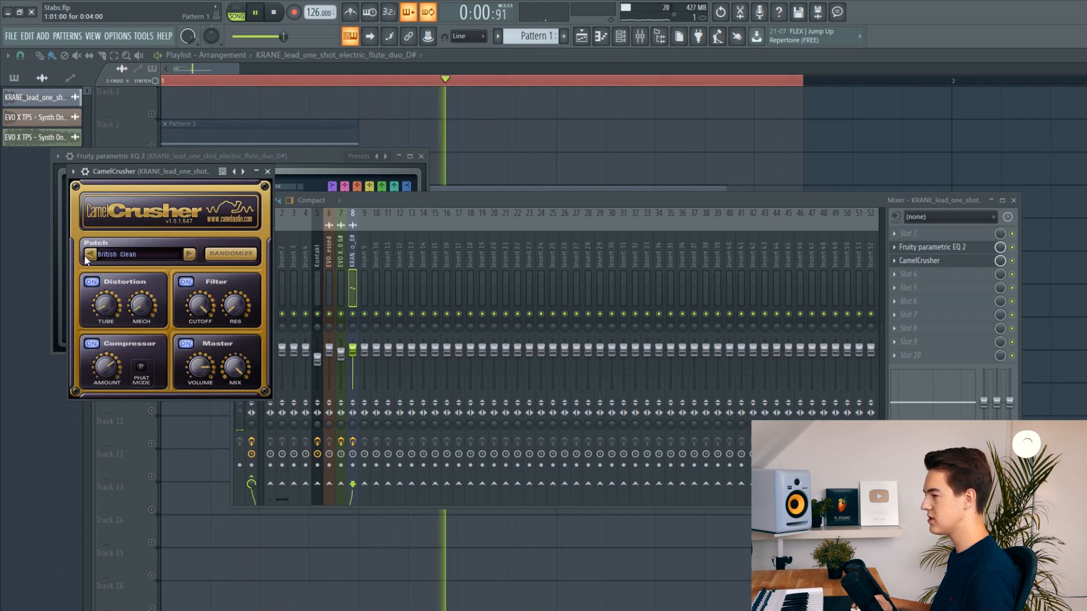
left_click(278, 12)
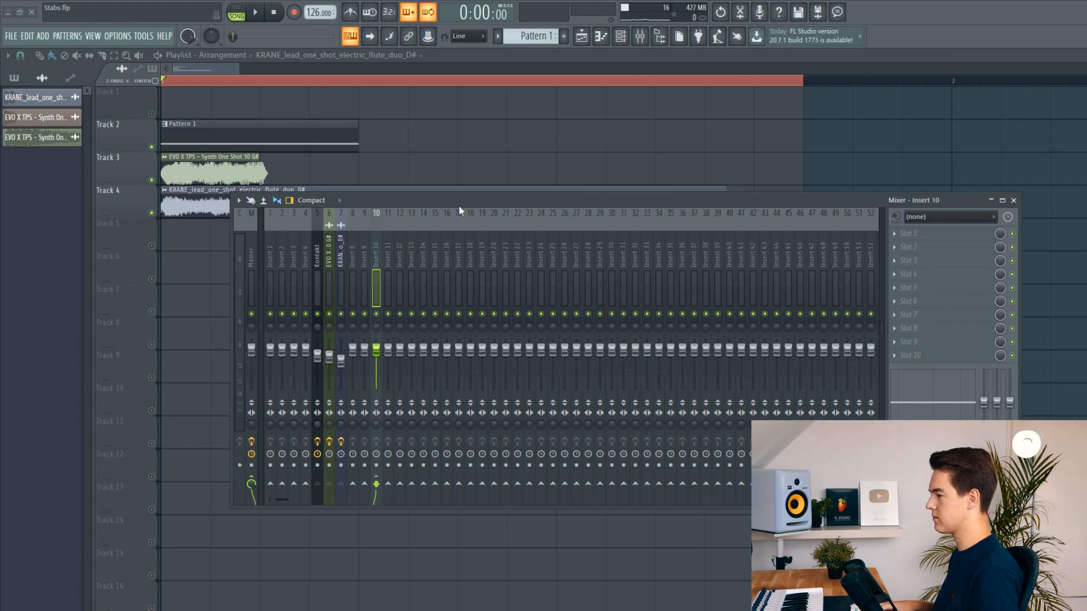
Step: Audition all layers through the Stab mixer track and load Fruity Reeverb 2 in its slot 2
key("space")
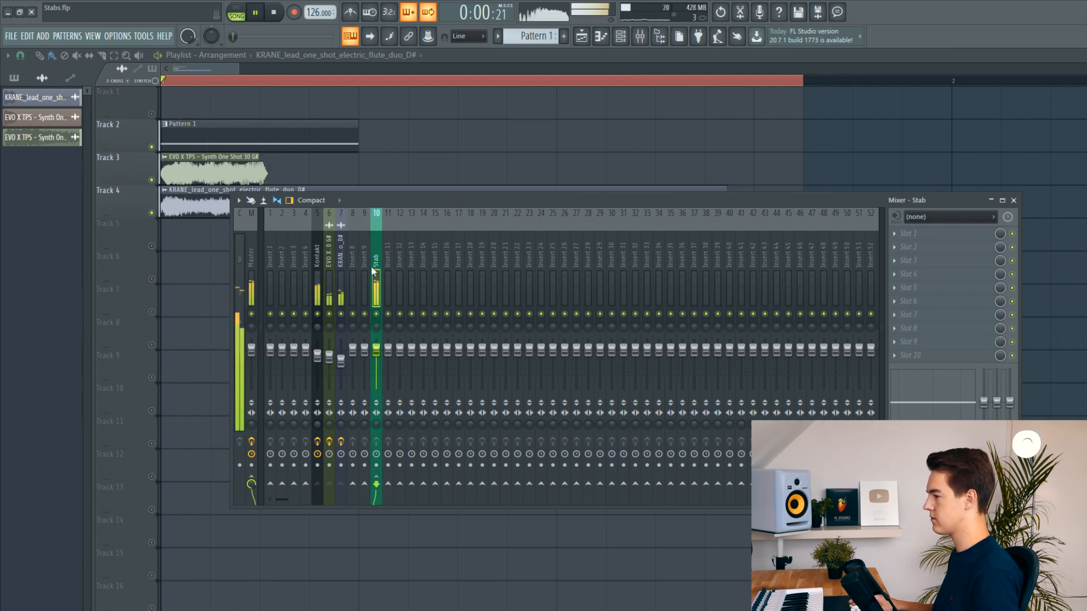
key("space")
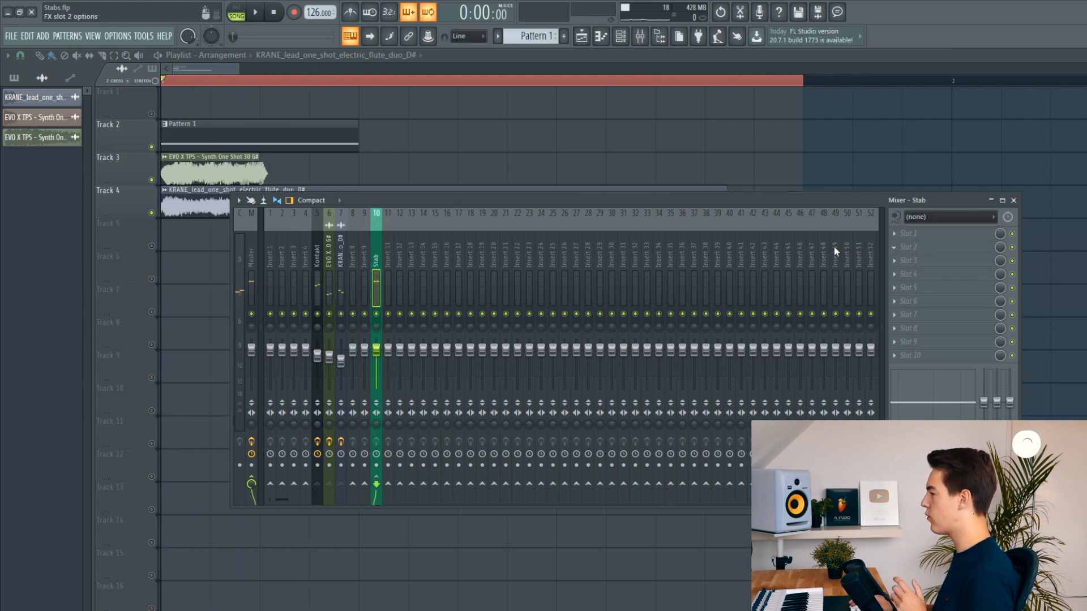
left_click(732, 172)
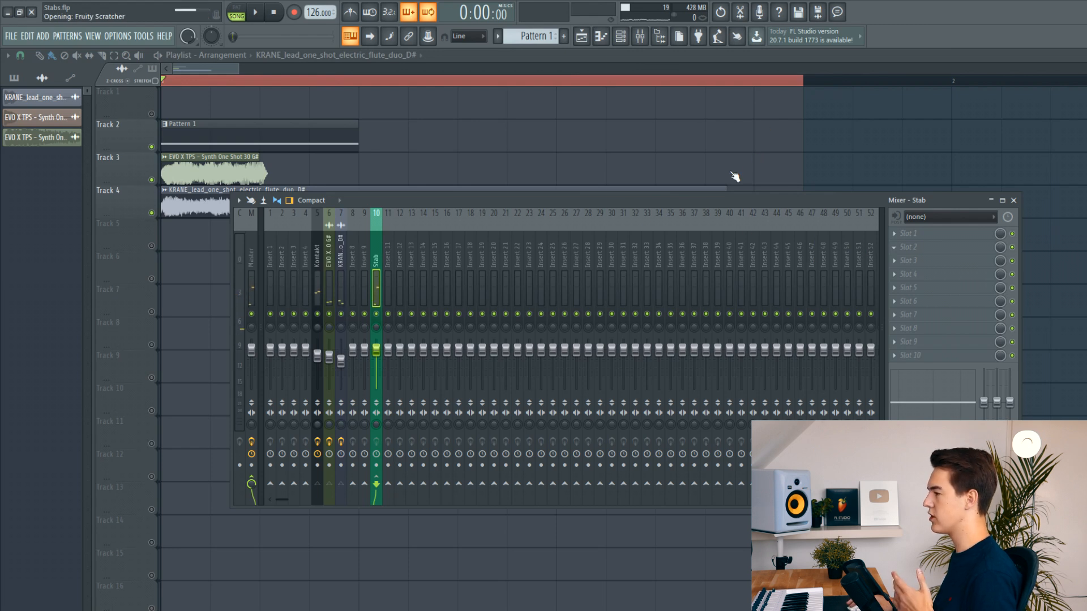
left_click(899, 250)
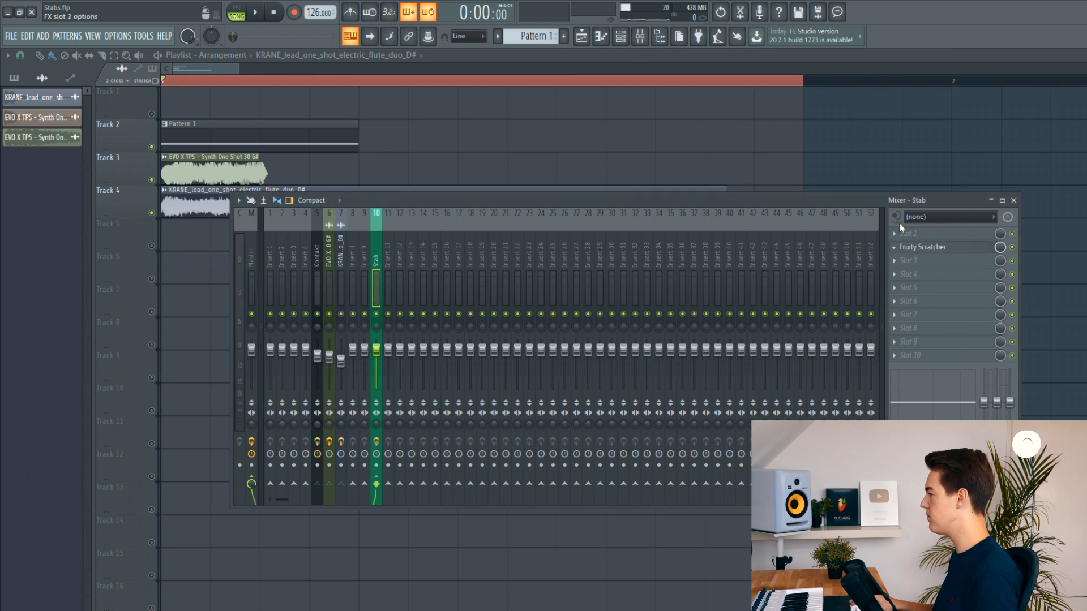
Step: Try a reverb decay of 1.5 s with a lowered dry level and a 76% wet level on the Stab track
key("space")
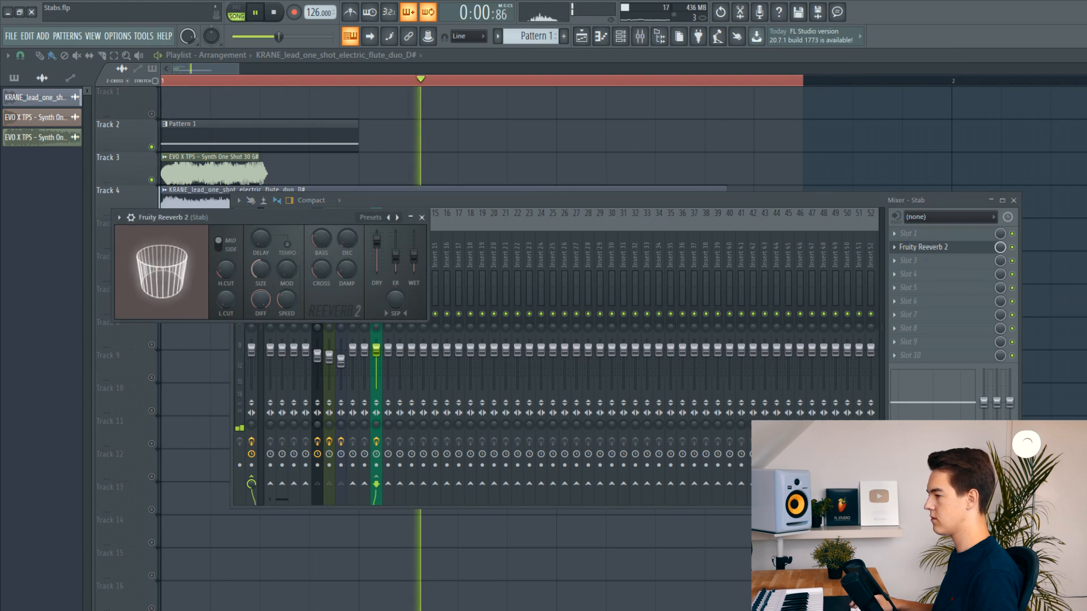
key("space")
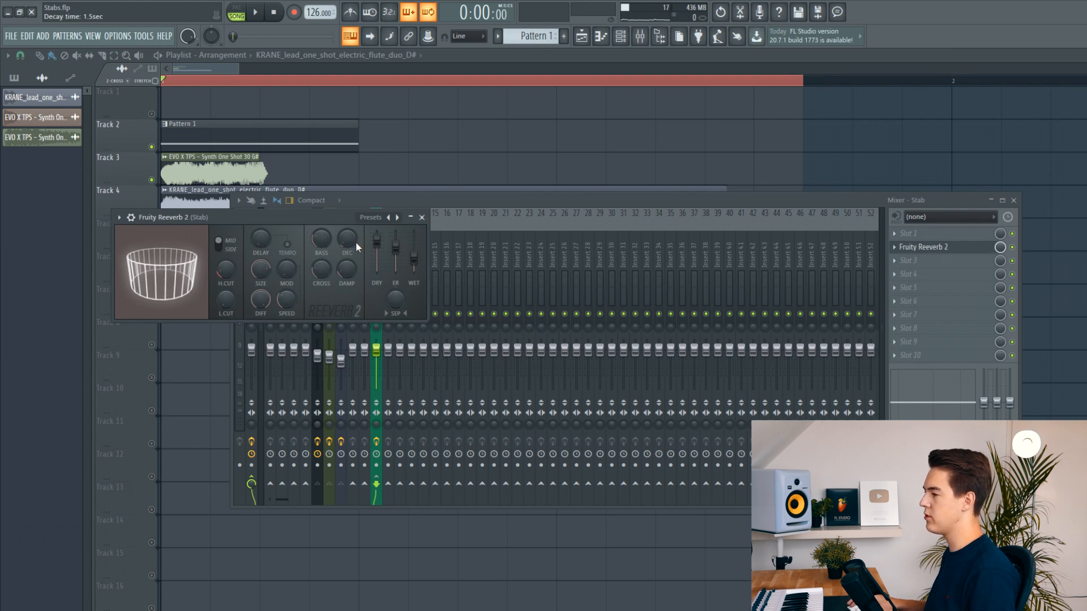
left_click_drag(377, 240, 387, 263)
key("space")
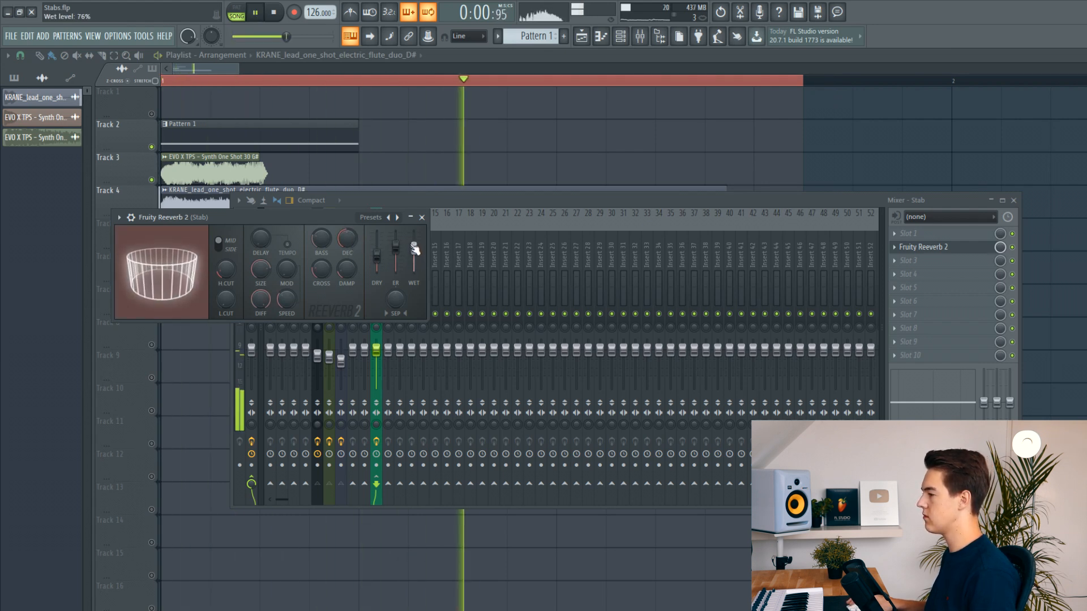
key("space")
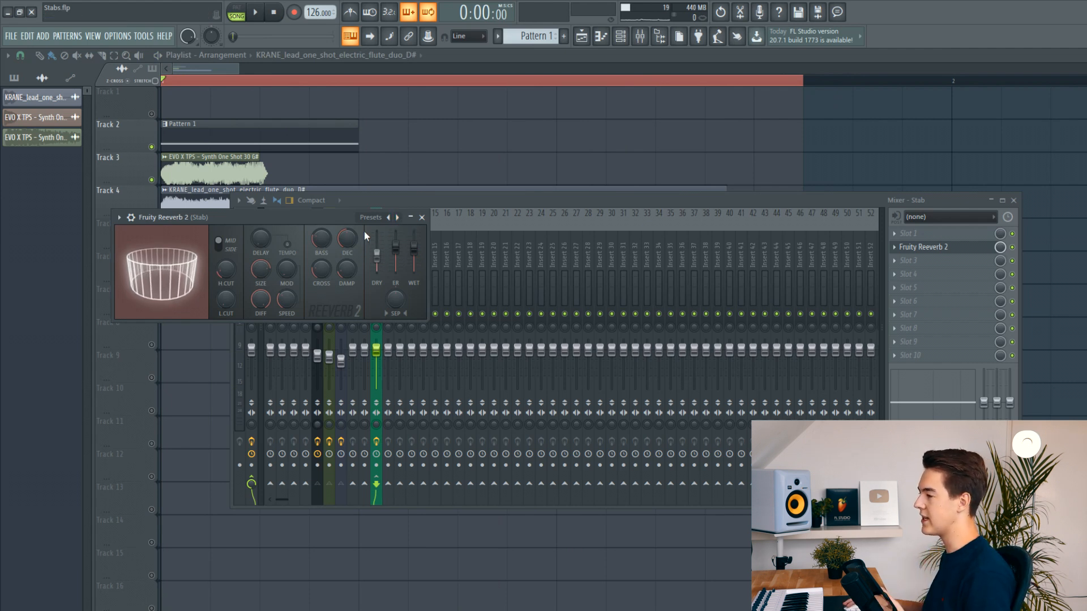
Step: Readjust the reverb's decay and dry/wet balance, set its low cut to 1013 Hz, and audition the stab
left_click_drag(350, 232, 414, 262)
key("space")
key("space")
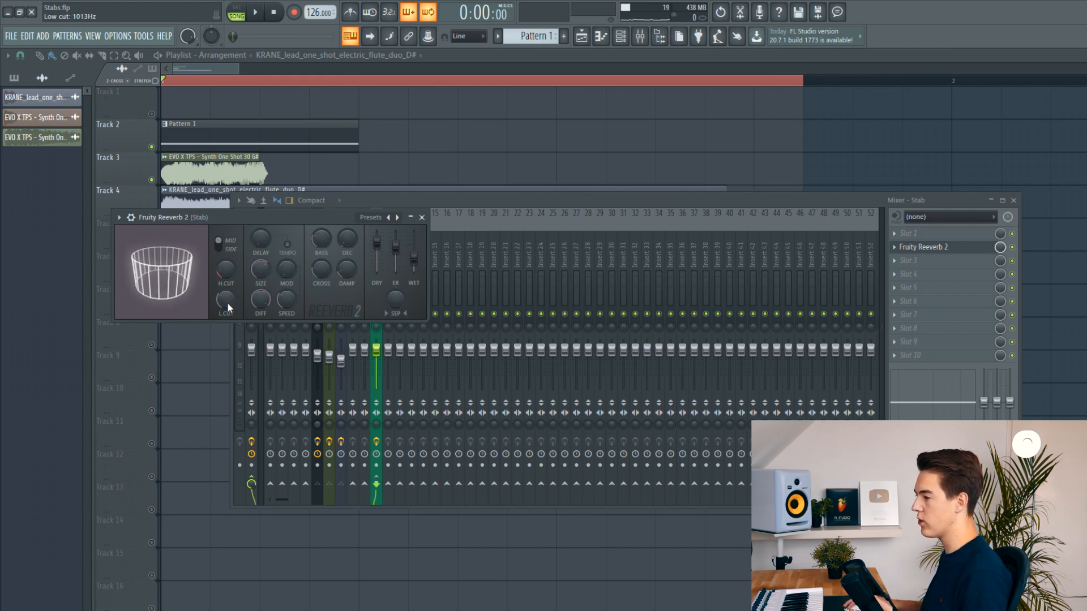
key("space")
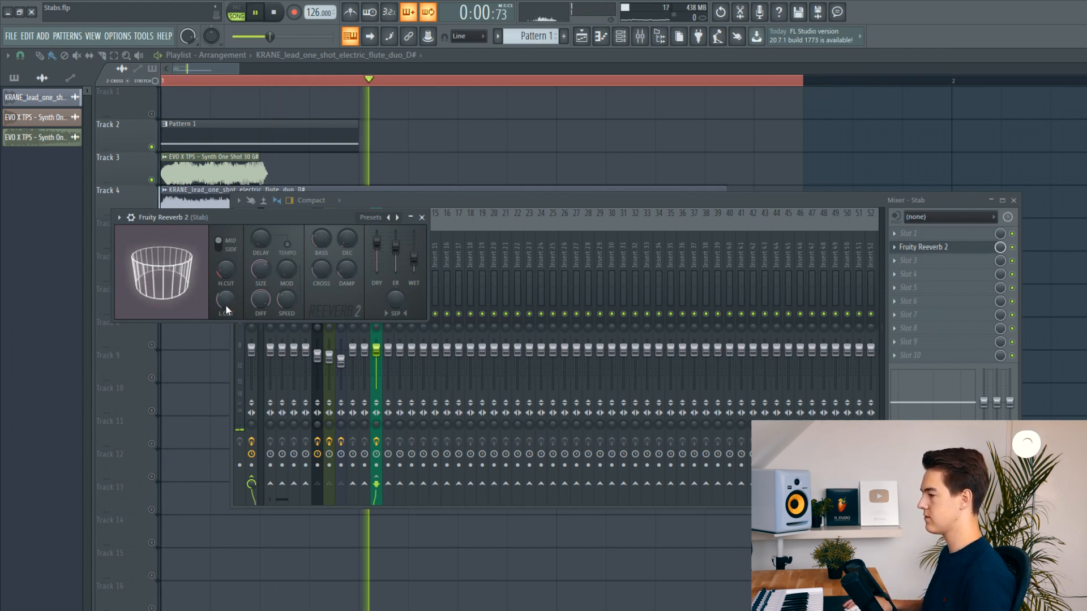
Step: Fine-tune the reverb's wet level, set its high damping to 11.8 kHz, and audition the stab
mouse_move(413, 271)
left_mouse_down()
mouse_move(417, 252)
mouse_move(426, 261)
left_mouse_up()
key("space")
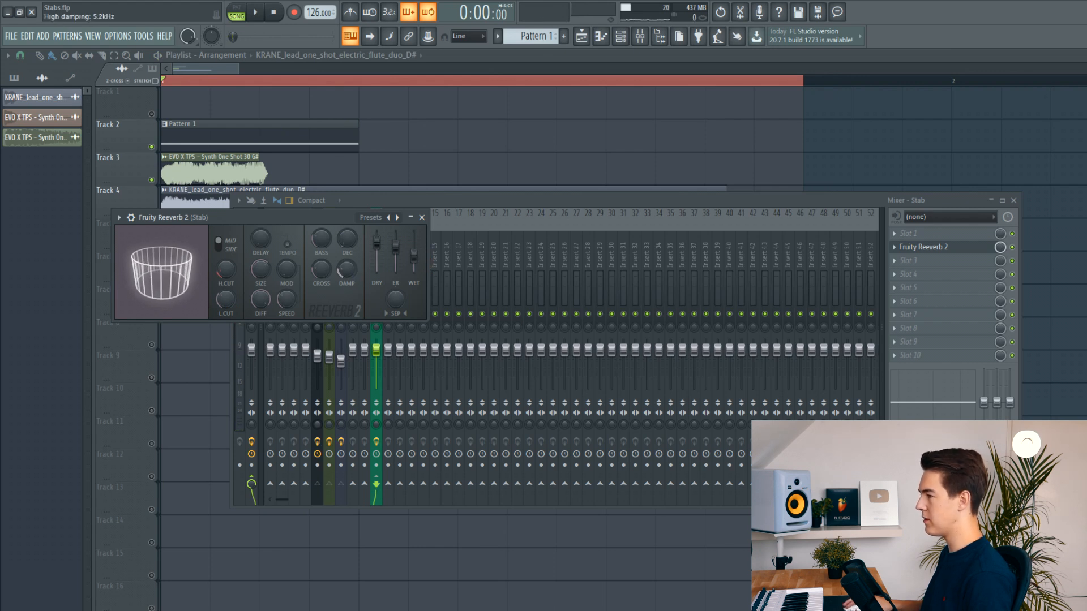
key("space")
key("space")
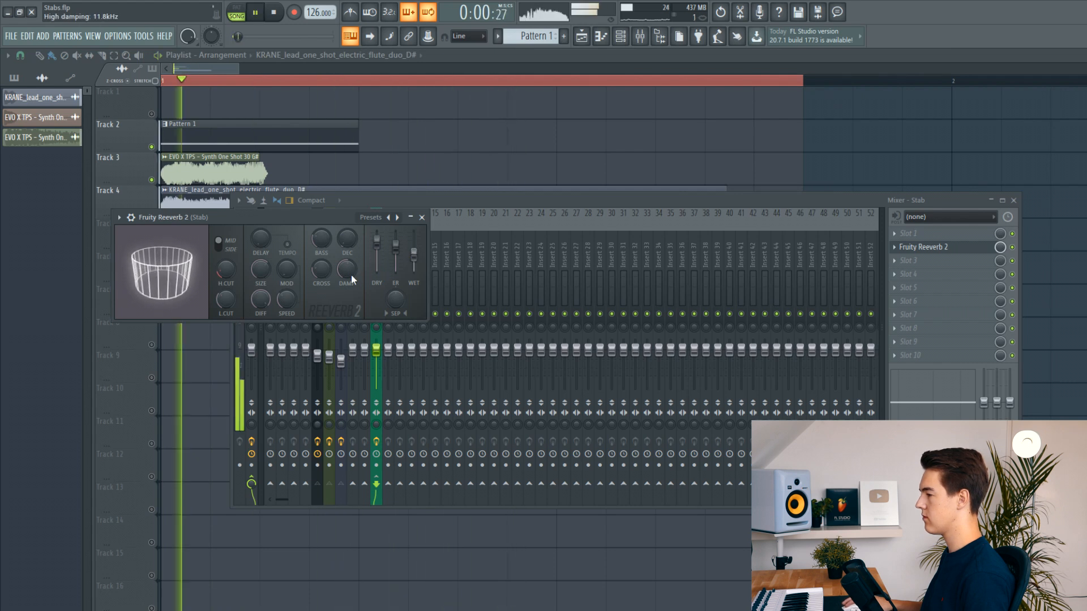
key("space")
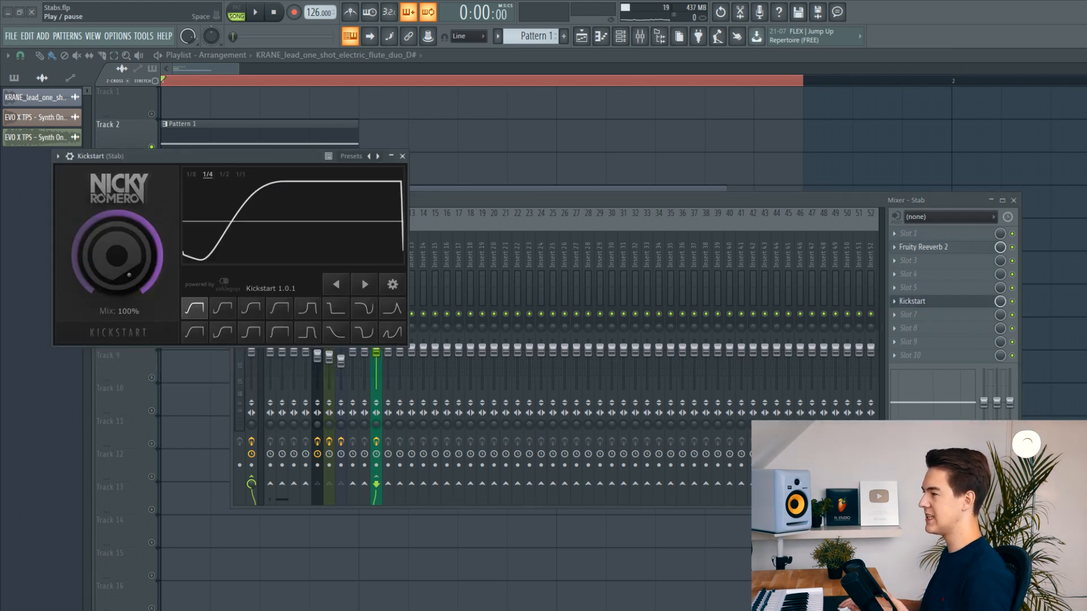
Step: Add Kickstart in slot 6 of the Stab mixer track and reduce its mix to 79% during playback
key("space")
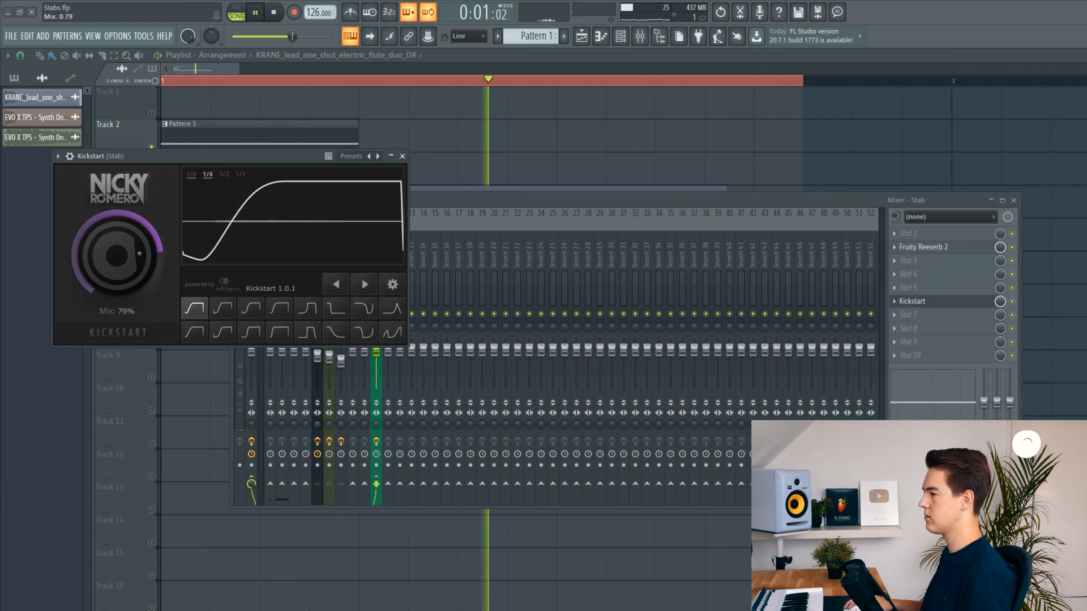